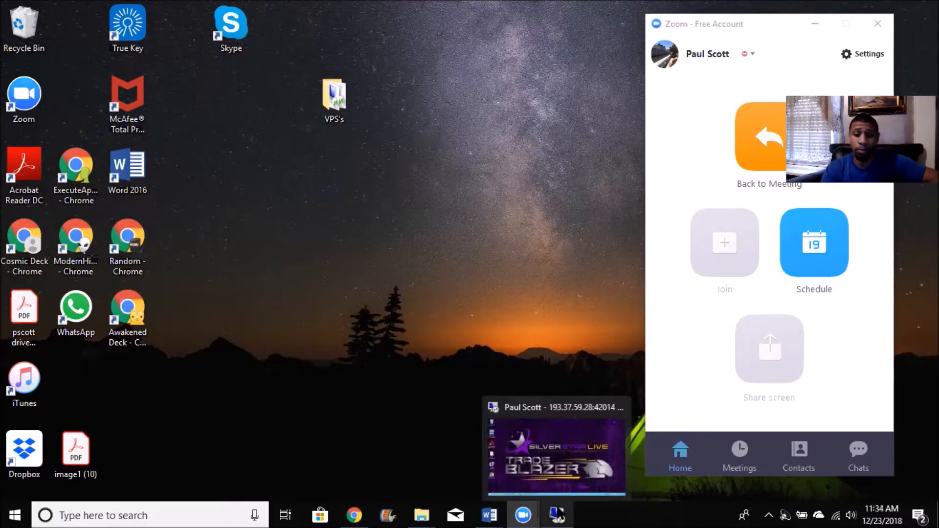
Switch to the remote VPS desktop and launch FXChoice MetaTrader 5
click(560, 520)
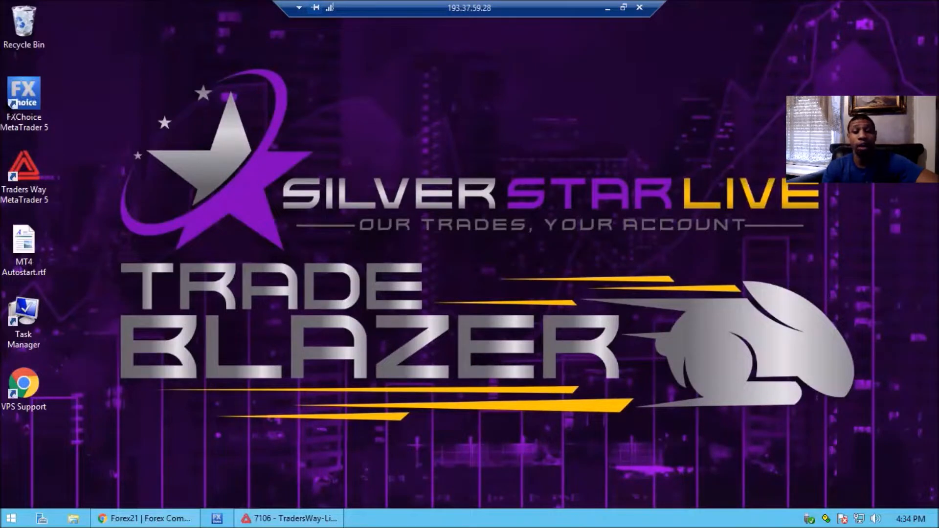
click(23, 110)
double_click(24, 110)
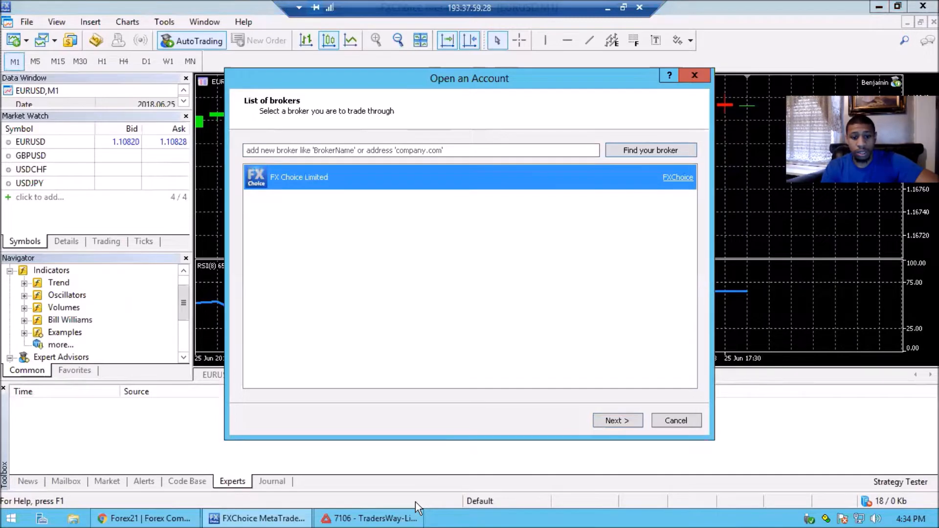
Close the running Traders Way MetaTrader 5 terminal and continue the account setup with FX Choice Limited as the broker
right_click(413, 517)
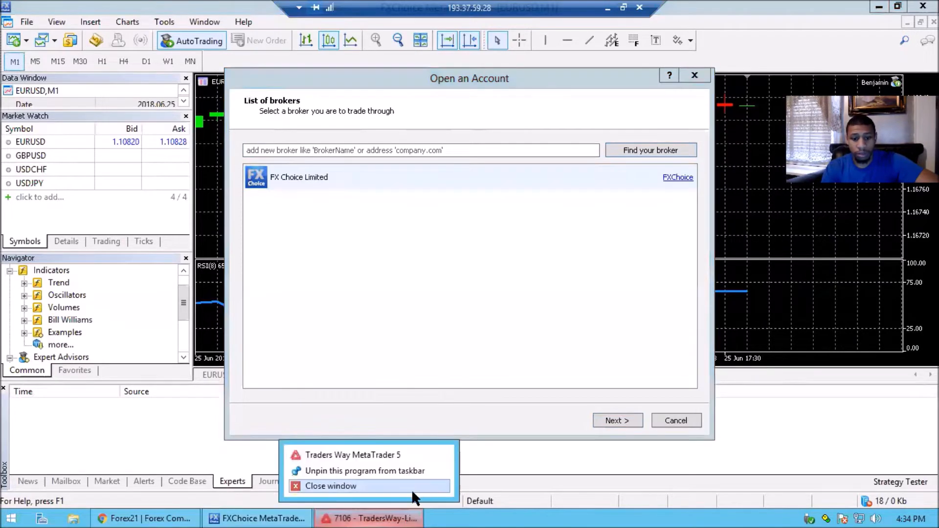
click(412, 491)
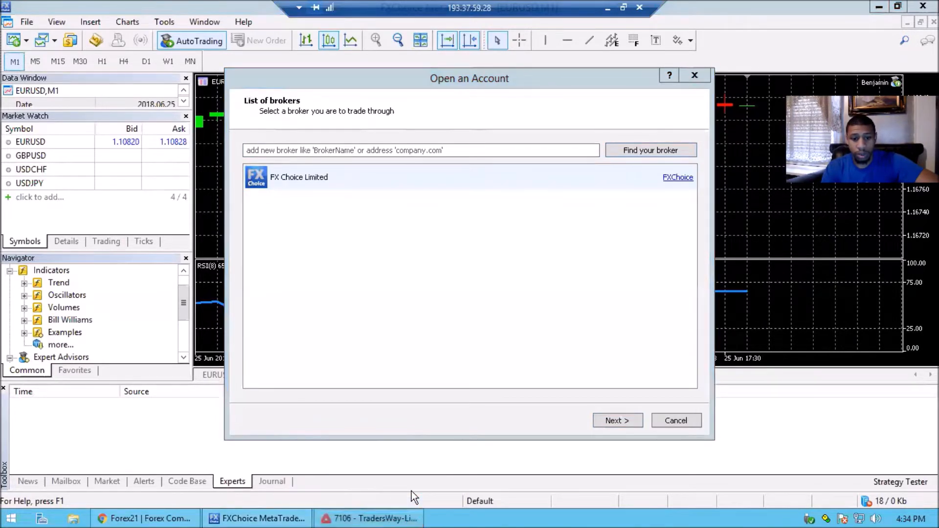
click(609, 425)
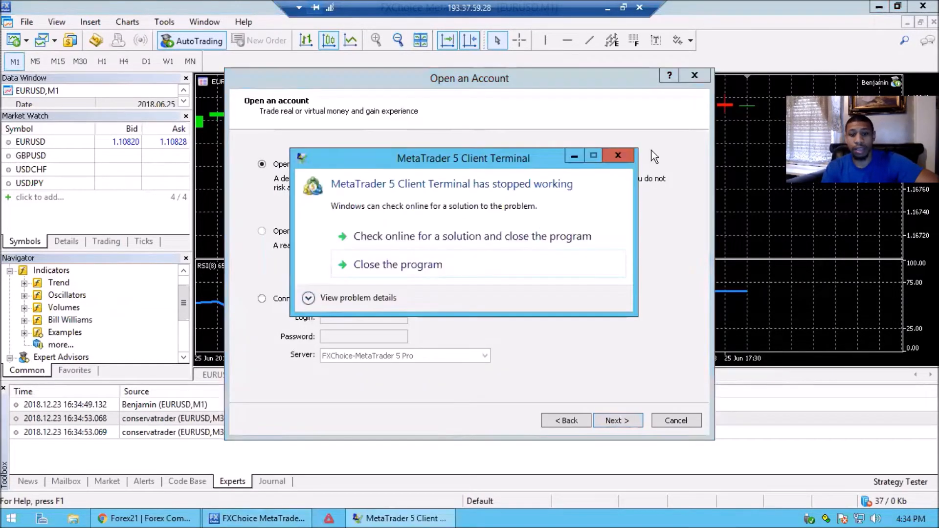
click(435, 266)
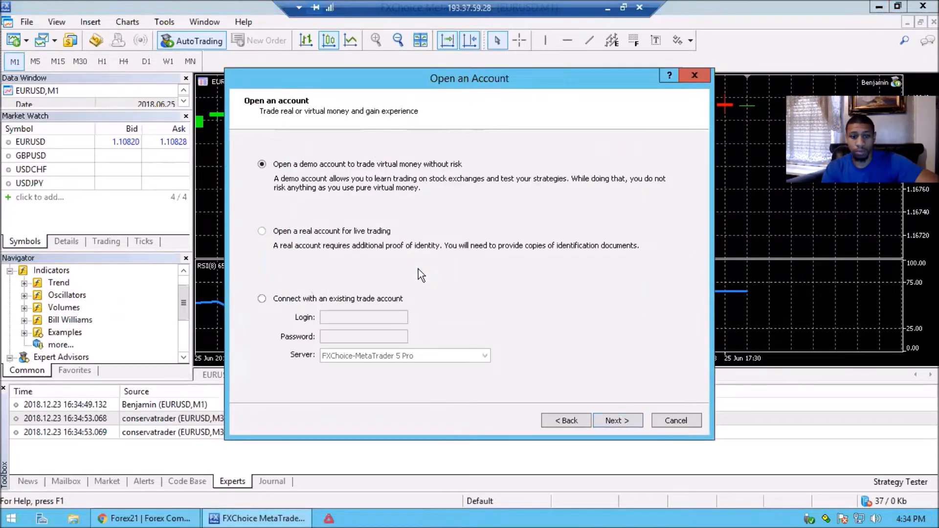
Choose to connect with an existing trade account, and close the remote Chrome window showing the Forex21 calculator
click(299, 302)
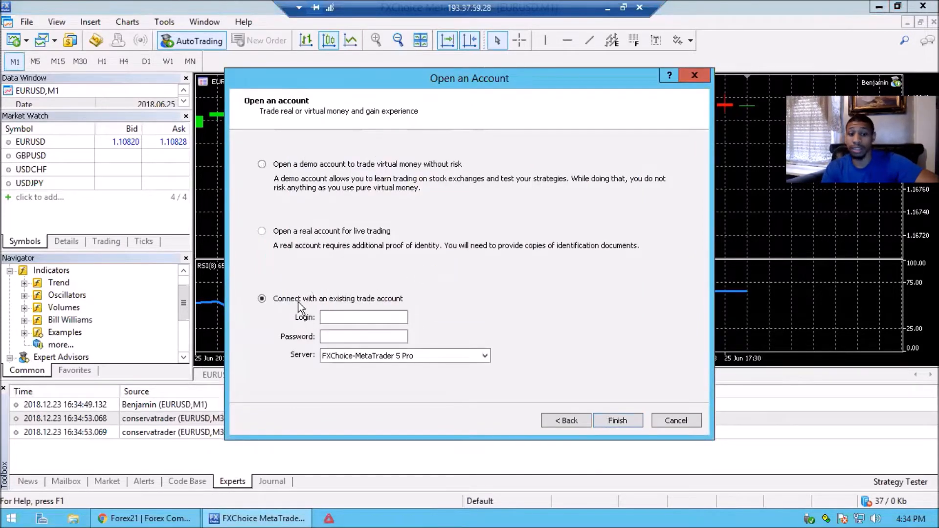
click(340, 318)
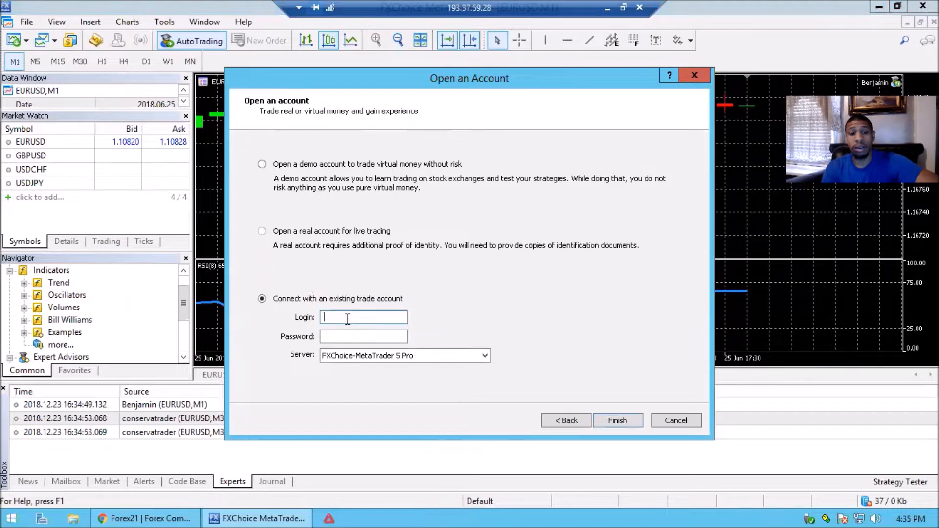
click(160, 517)
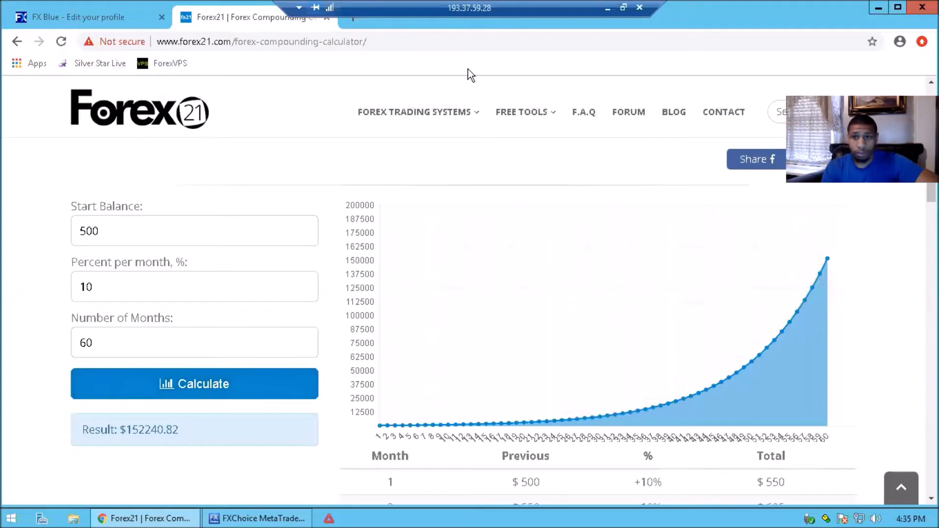
click(922, 7)
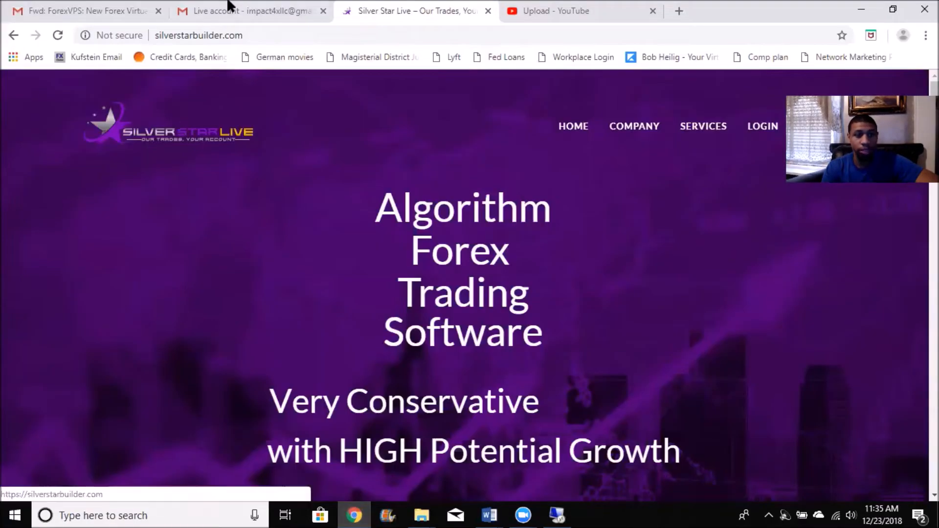
Copy the account login number from the FXChoice live-account e-mail in local Gmail into the Login field of the remote account setup
click(229, 9)
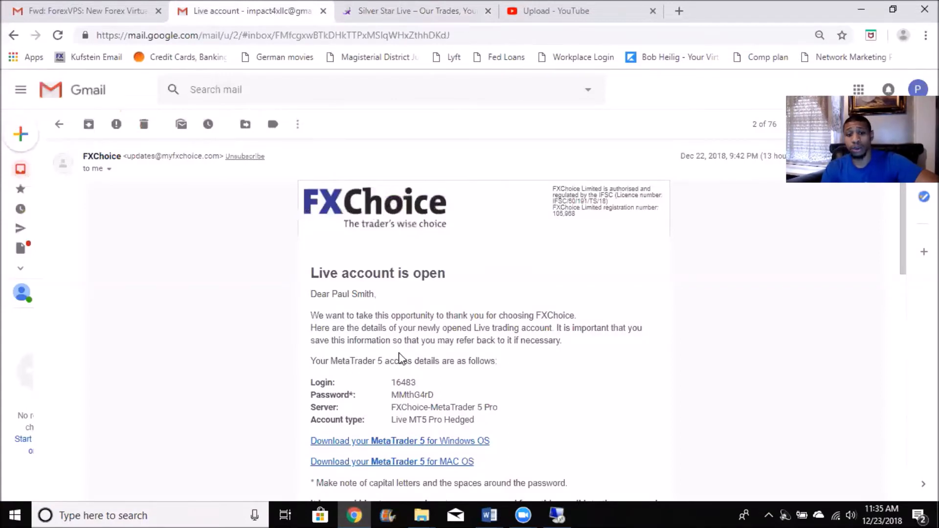
scroll(399, 359, down, 1)
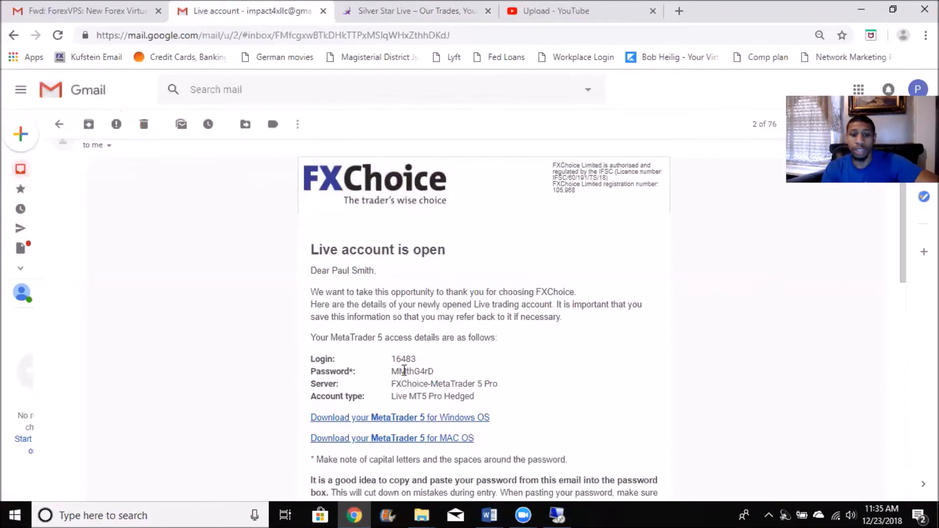
double_click(403, 360)
key(ctrl+c)
right_click(402, 360)
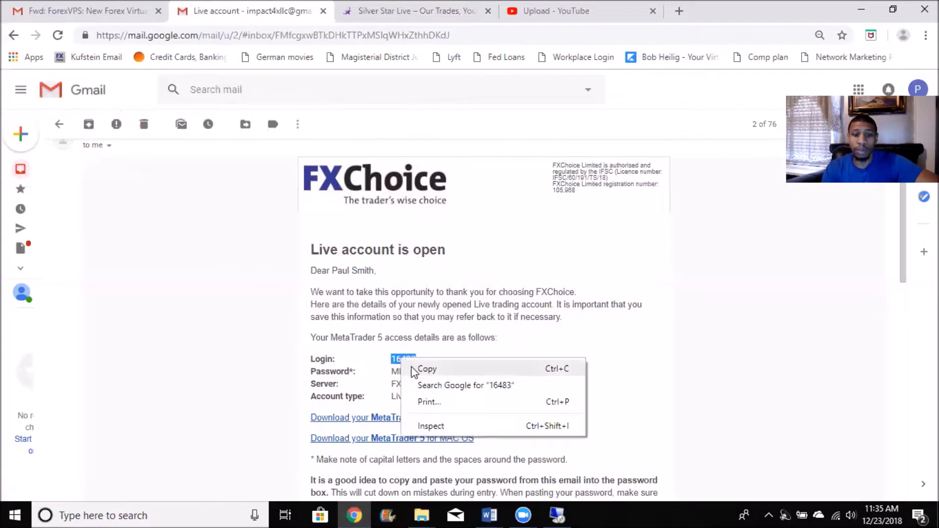
click(419, 369)
click(558, 515)
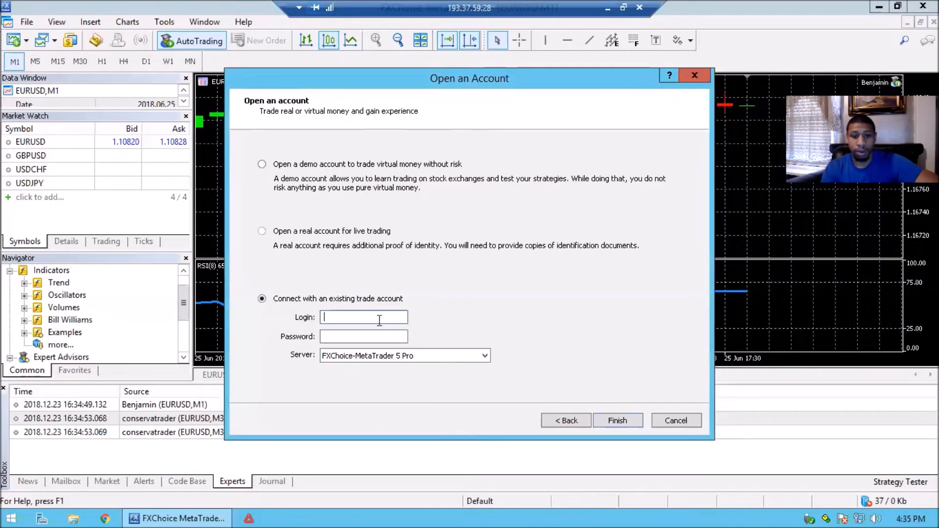
right_click(385, 323)
click(286, 380)
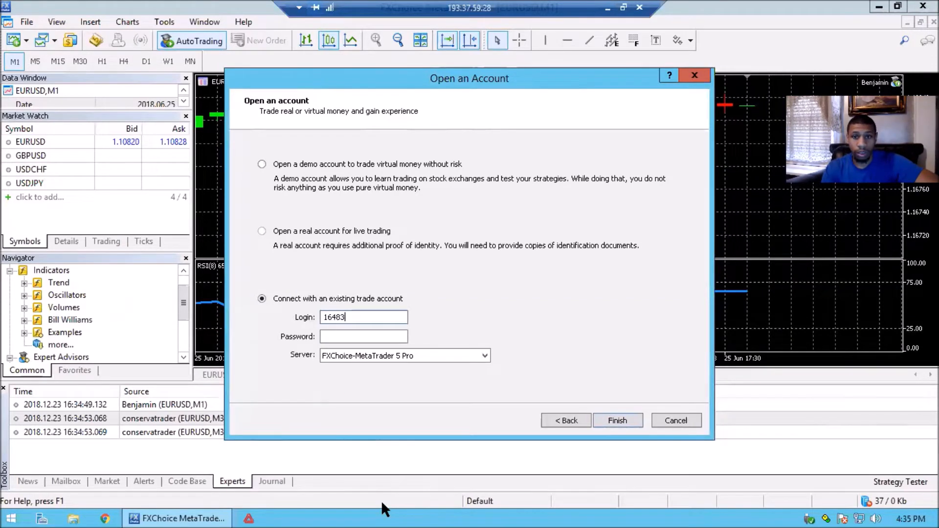
Copy the account password from the FXChoice e-mail into the Password field and finish connecting to the FXChoice-MetaTrader 5 Pro server
click(608, 8)
click(409, 369)
double_click(408, 371)
right_click(409, 371)
click(433, 382)
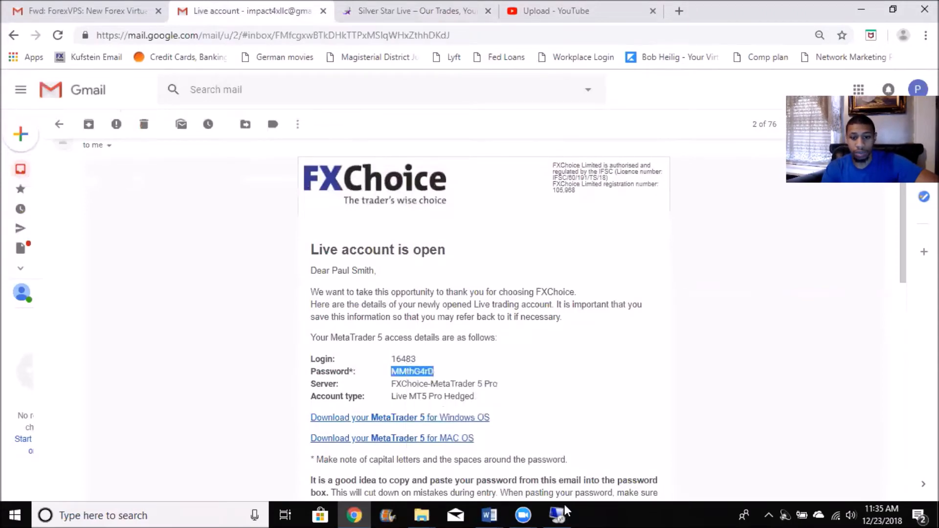
click(556, 515)
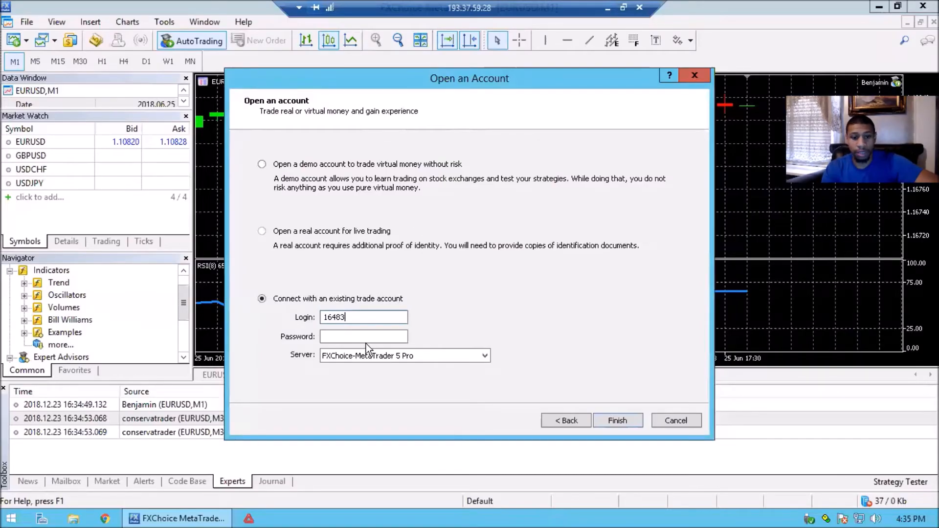
click(366, 342)
right_click(366, 342)
click(290, 397)
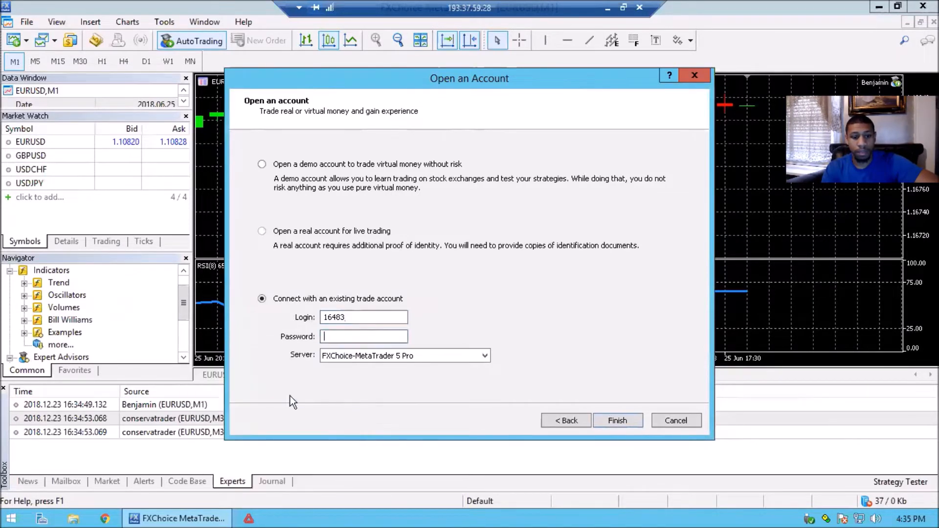
click(618, 420)
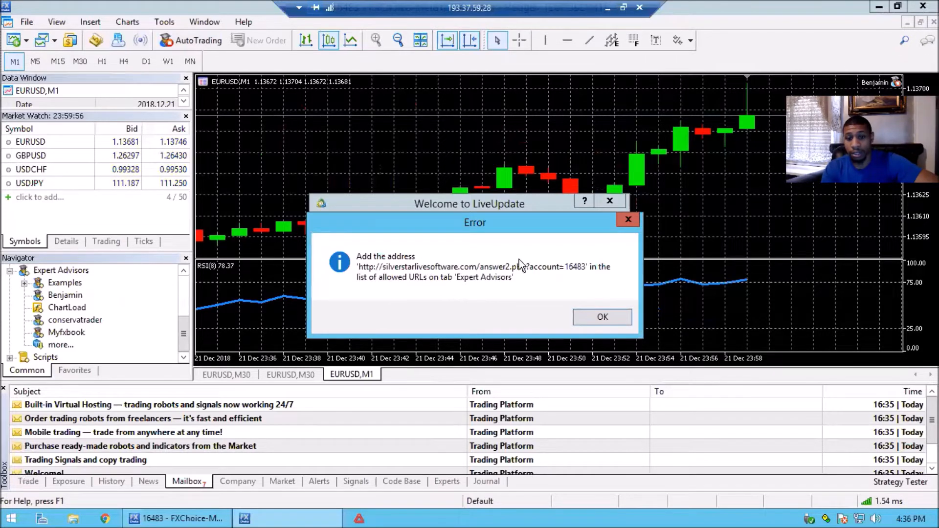
Dismiss the allowed-URL error message and close the LiveUpdate prompt without restarting the terminal
click(602, 317)
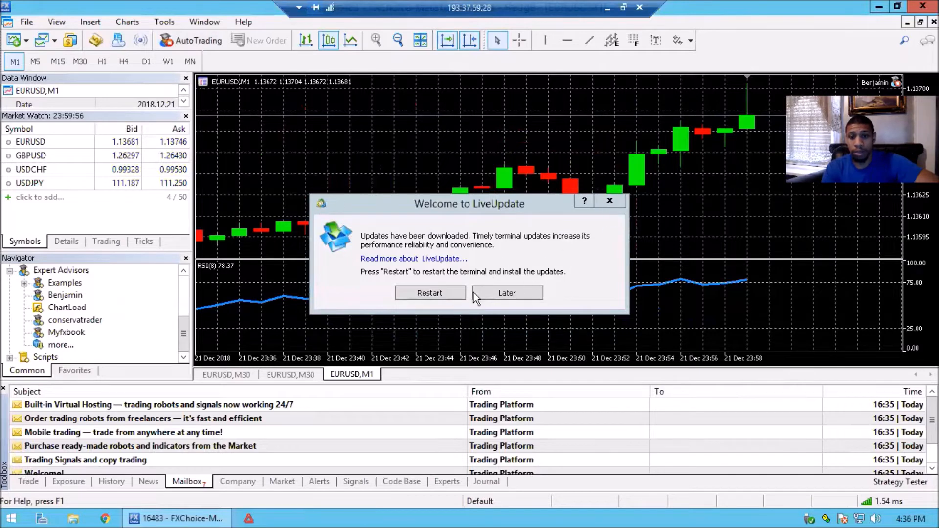
click(611, 202)
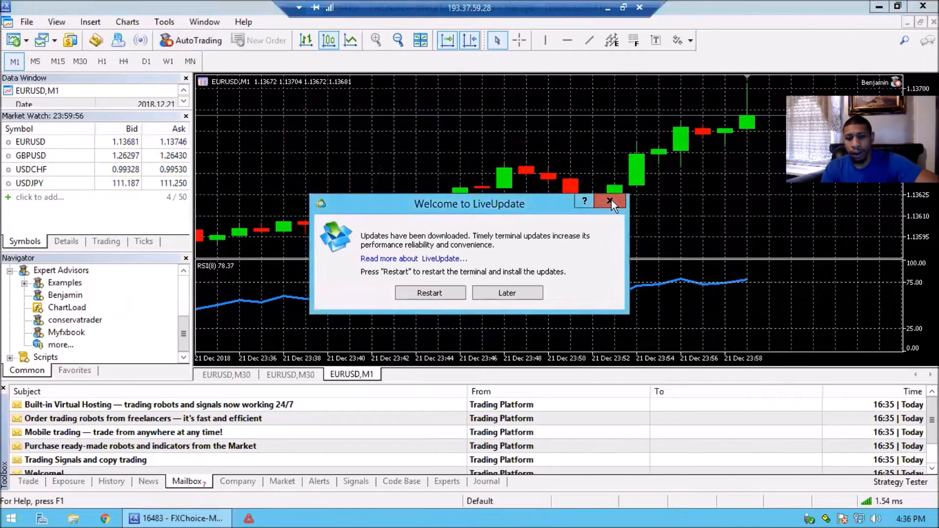
click(611, 201)
Review the terminal's Journal entries from startup to the latest account connection and trading-status messages
click(486, 481)
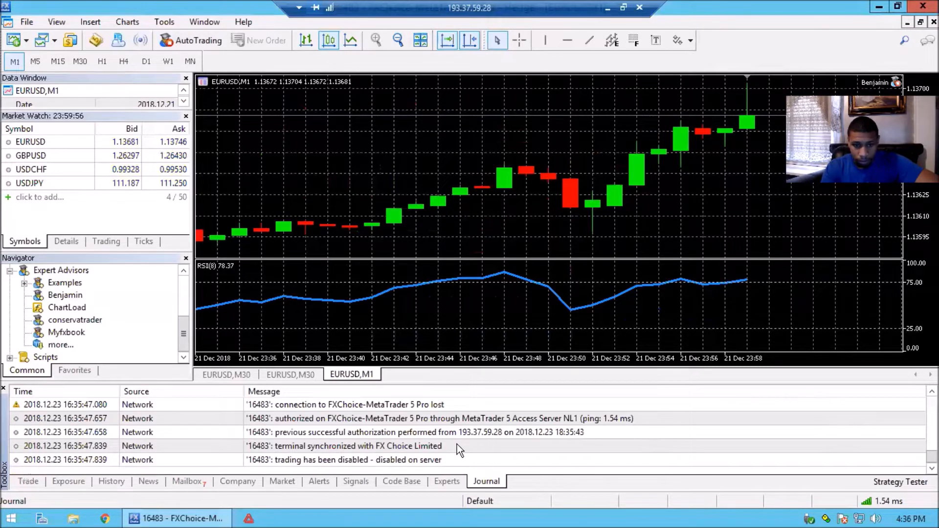
scroll(457, 444, up, 3)
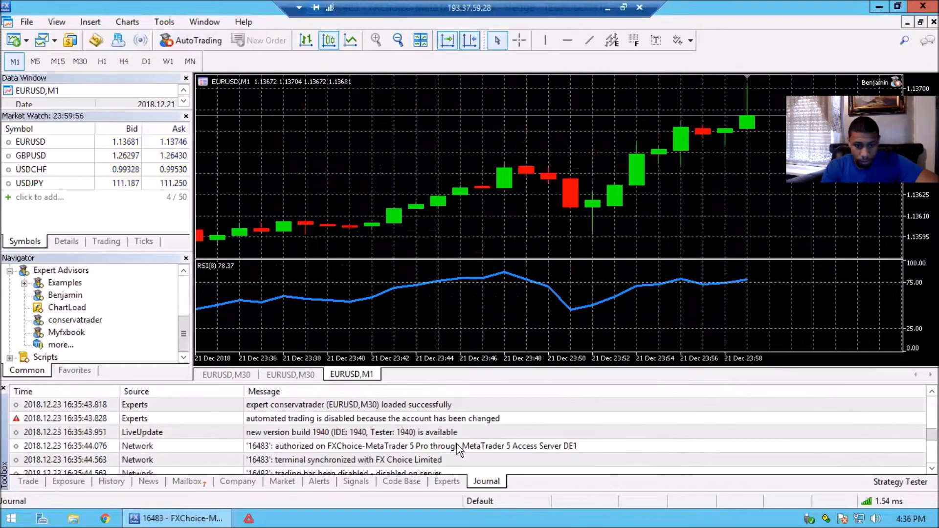
scroll(457, 445, up, 2)
scroll(457, 444, up, 3)
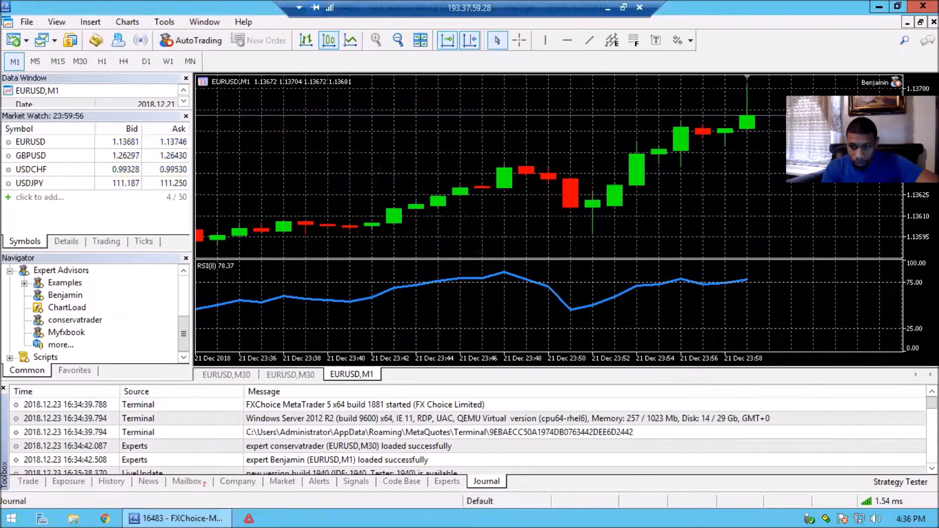
click(933, 468)
click(932, 469)
click(932, 469)
click(932, 469)
click(932, 469)
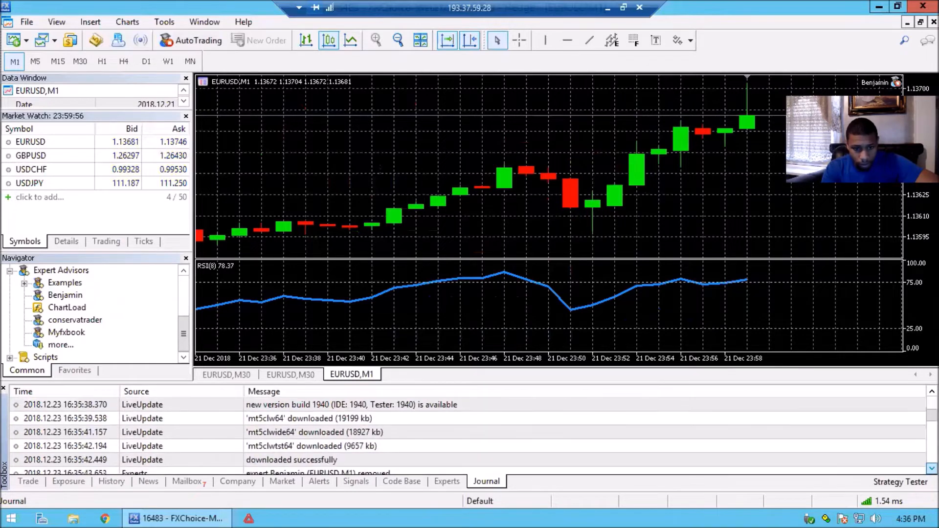
click(932, 469)
click(932, 468)
click(932, 468)
click(932, 469)
click(932, 469)
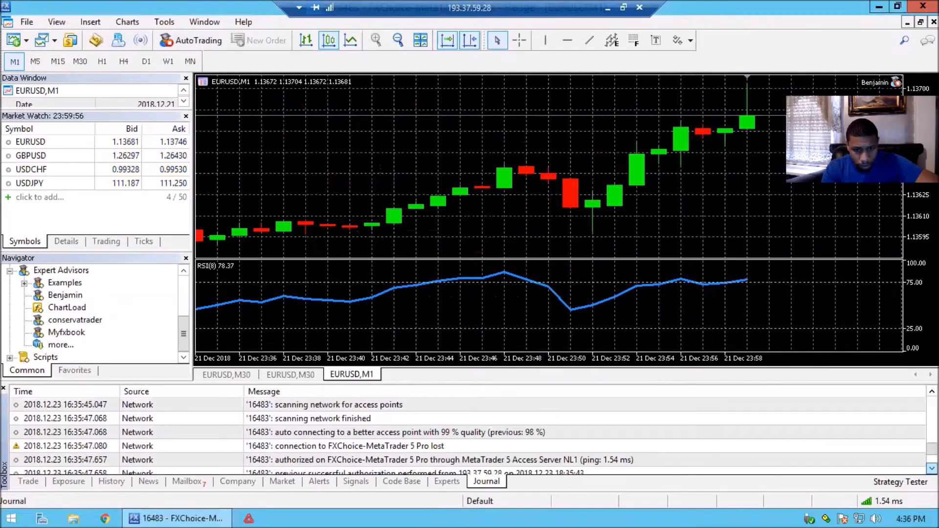
click(932, 469)
click(933, 468)
click(932, 469)
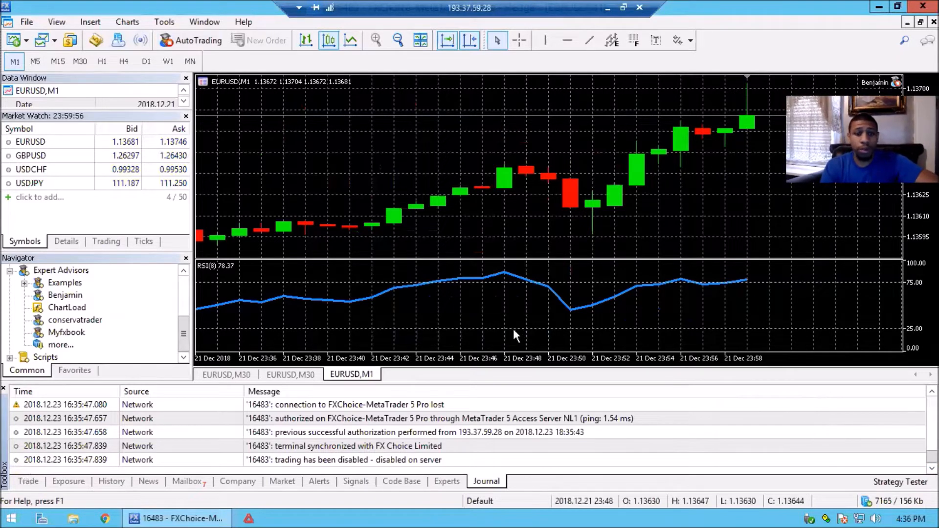
Tile the chart windows, close both EURUSD,M30 charts and maximize the EURUSD,M1 chart
click(421, 41)
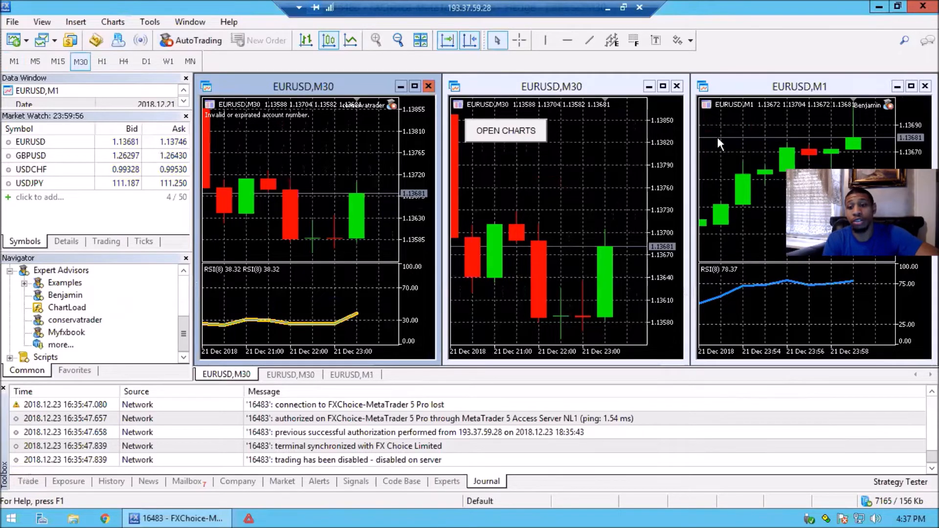
click(429, 86)
click(676, 86)
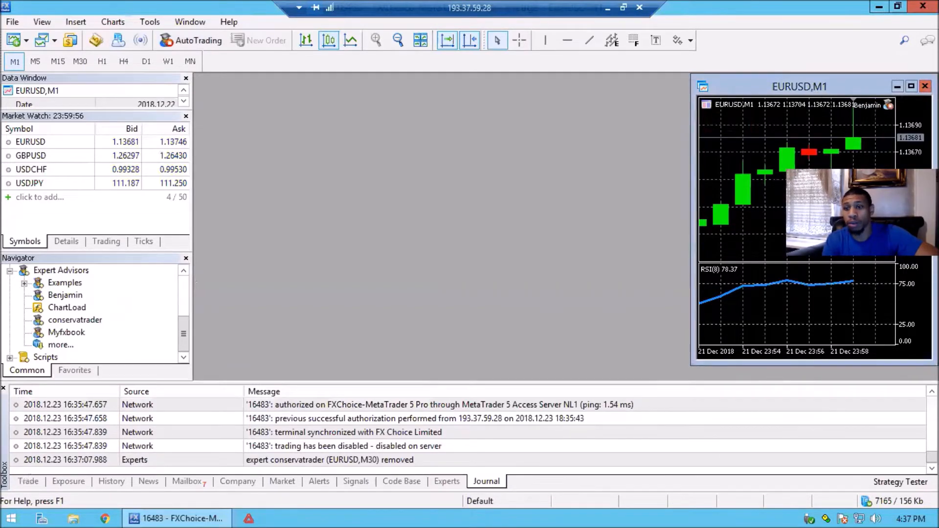
click(910, 88)
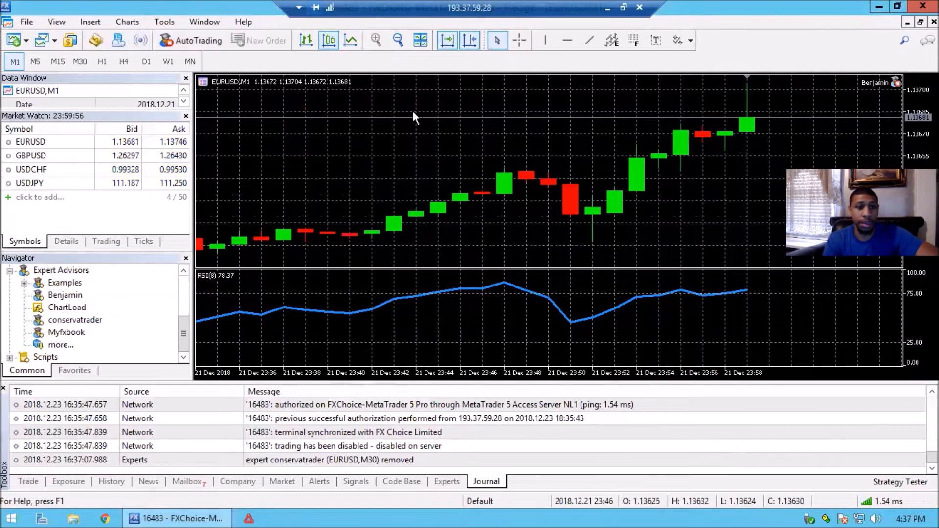
In the terminal's Expert Advisors options, allow automated trading and turn off disabling it when the charts symbol or period has been changed
click(159, 24)
click(159, 23)
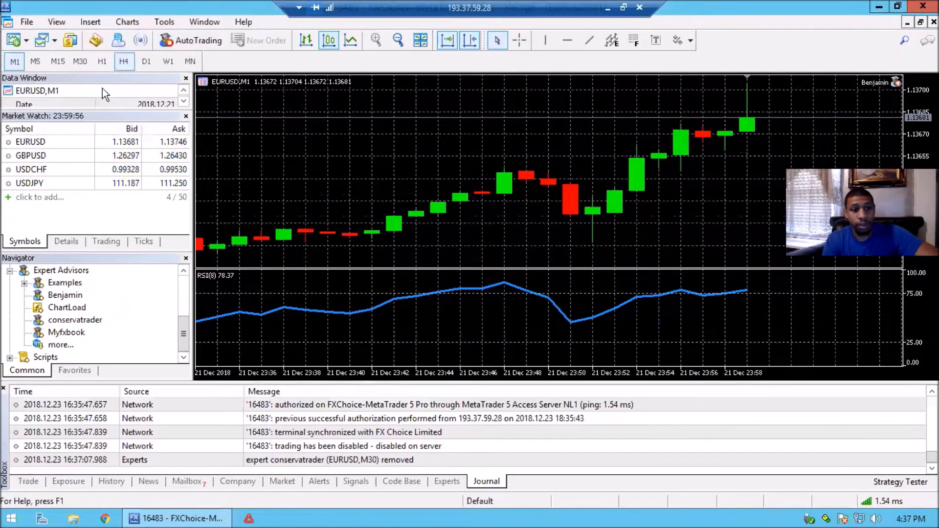
click(169, 23)
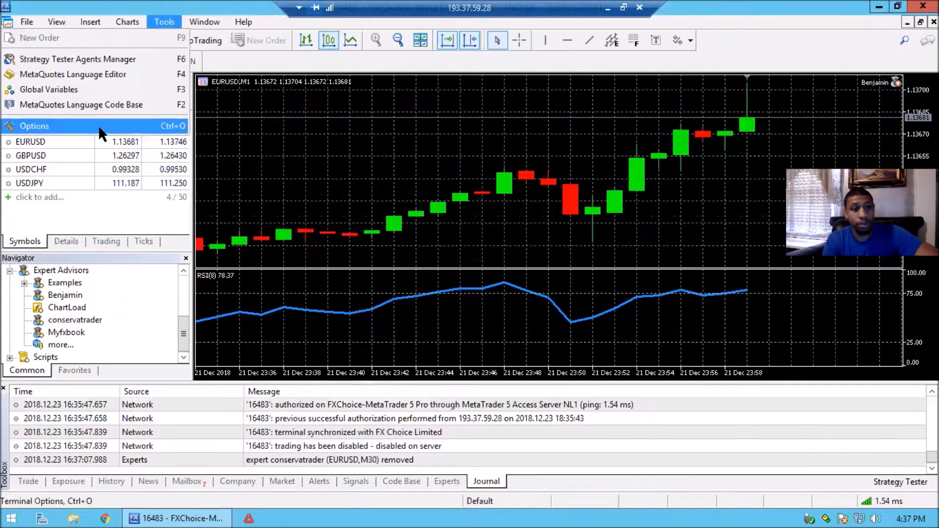
click(98, 125)
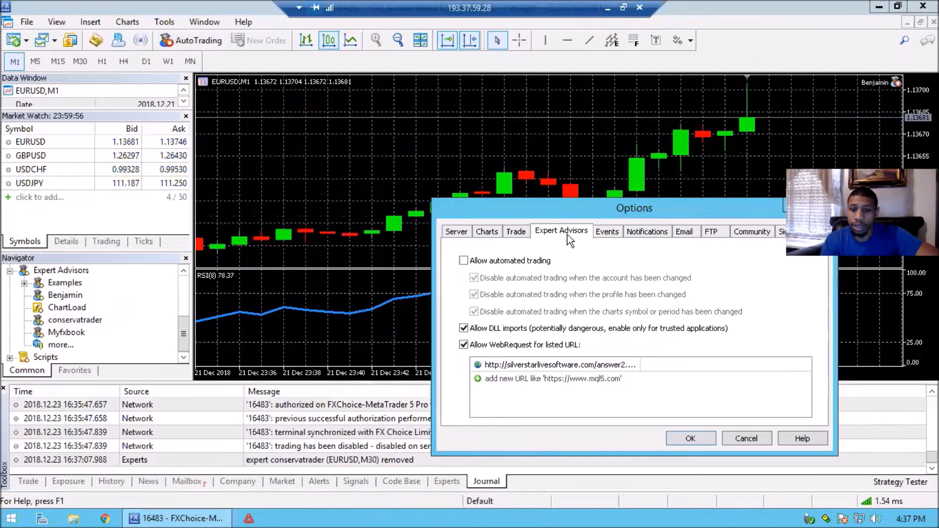
click(481, 262)
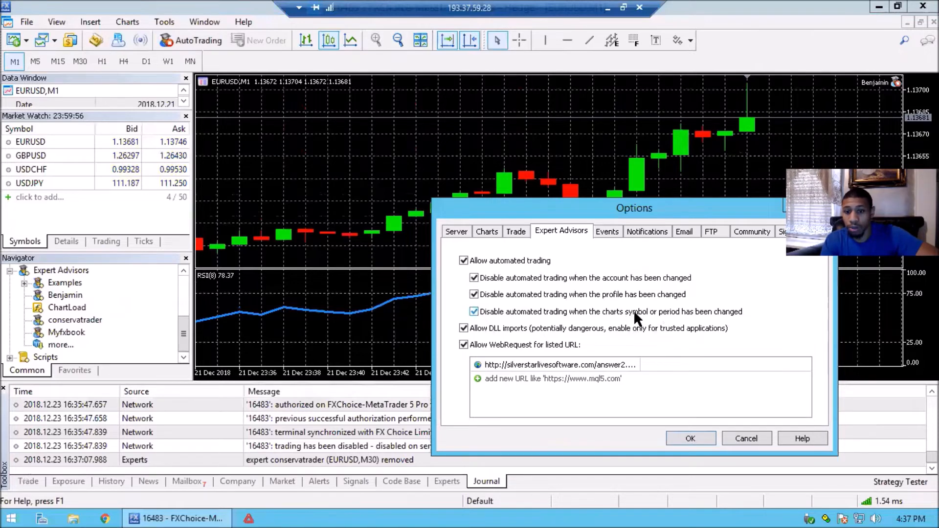
click(617, 313)
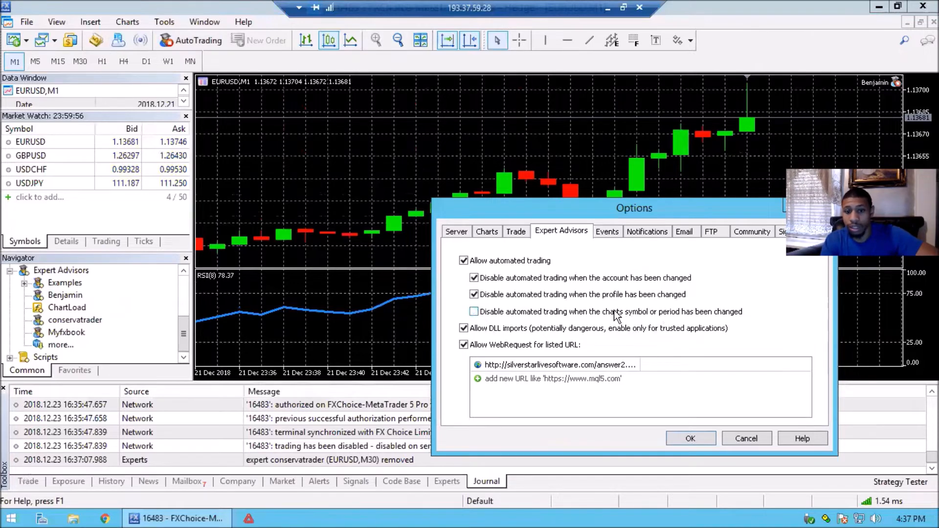
Examine the full address of the silverstarlivesoftware.com entry in the WebRequest URL list
double_click(521, 369)
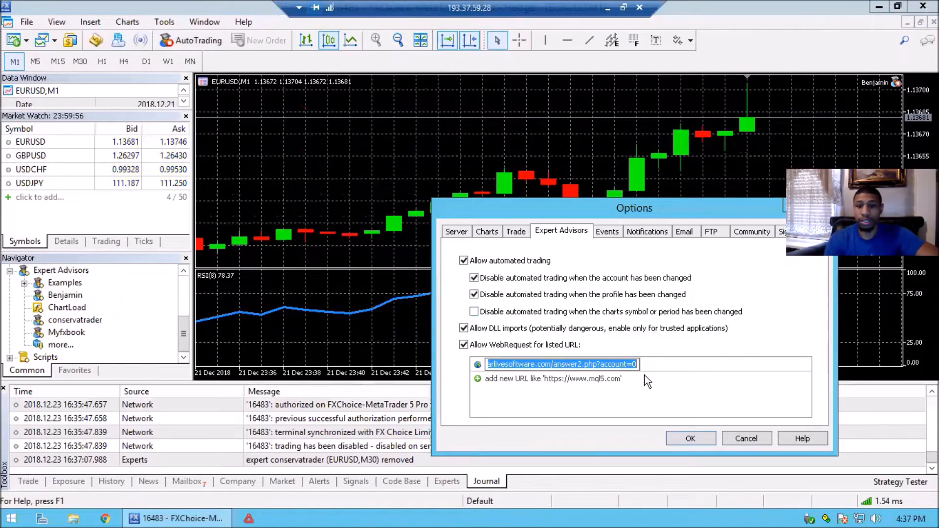
click(541, 381)
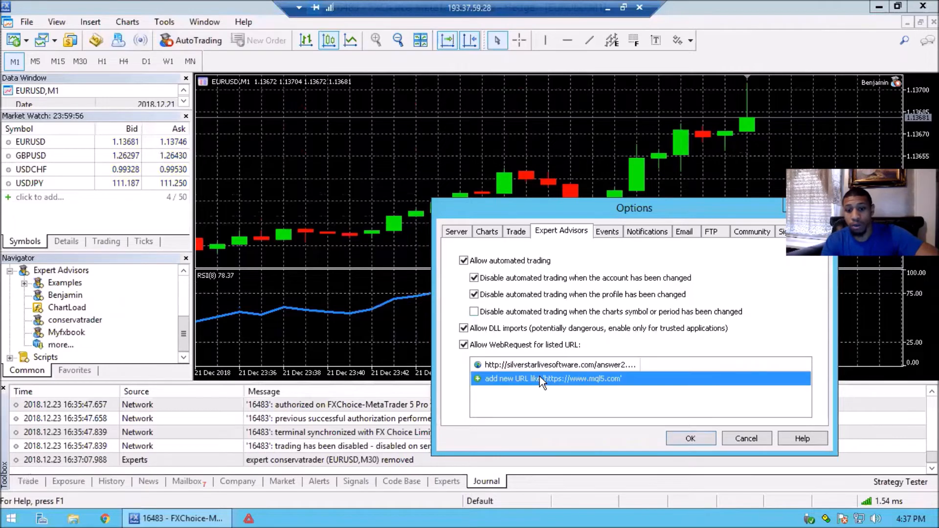
click(539, 380)
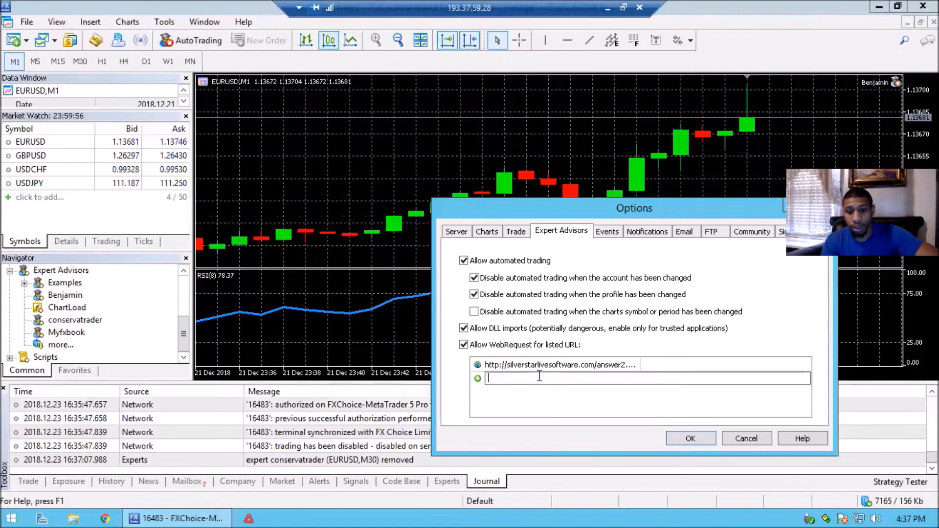
click(497, 366)
click(497, 366)
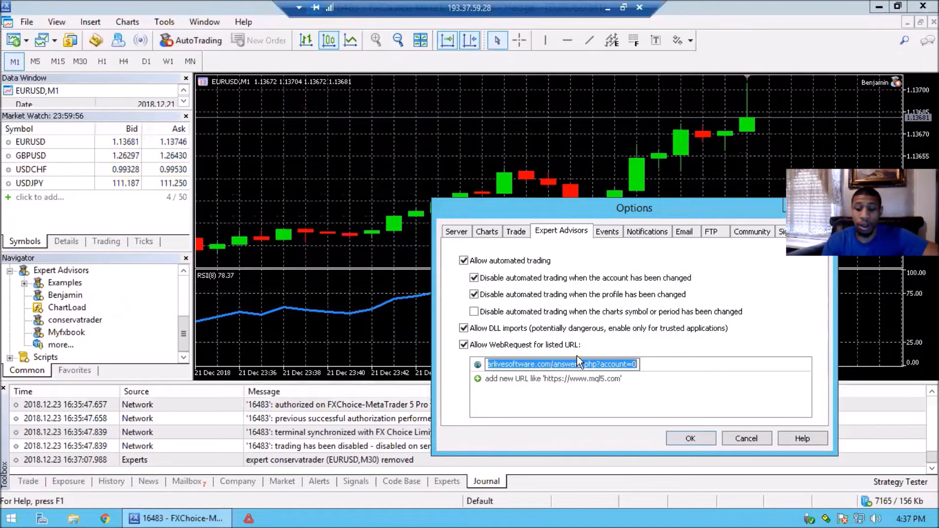
key(End)
key(Left)
key(Left)
key(Left)
key(Left)
key(Left)
key(Left)
key(Left)
key(Left)
key(Left)
key(Left)
key(Left)
key(Left)
key(Left)
key(Left)
key(Left)
key(Left)
key(Left)
key(Left)
key(Left)
key(Left)
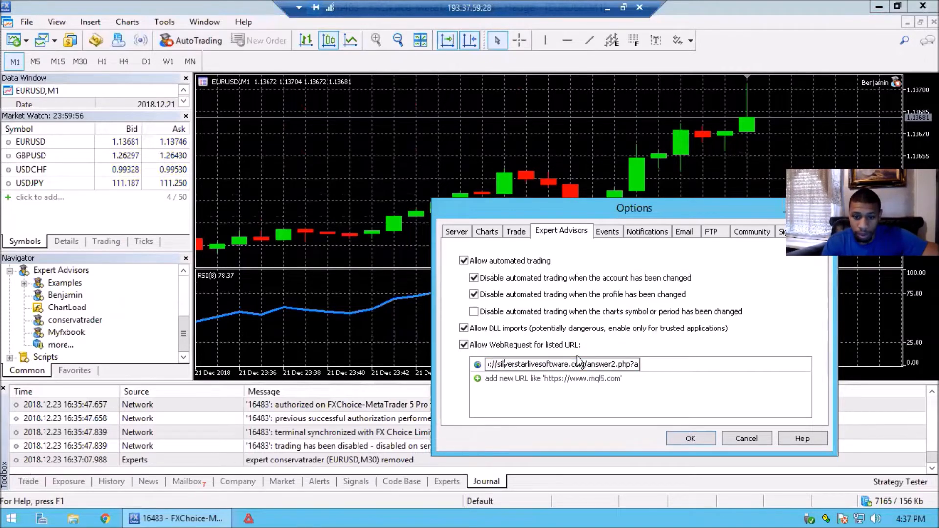
key(Right)
key(Right)
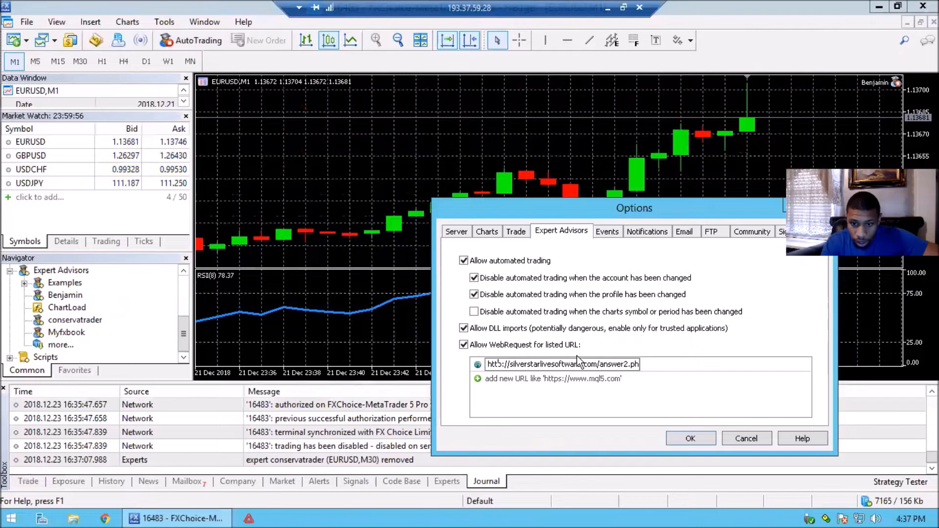
double_click(583, 363)
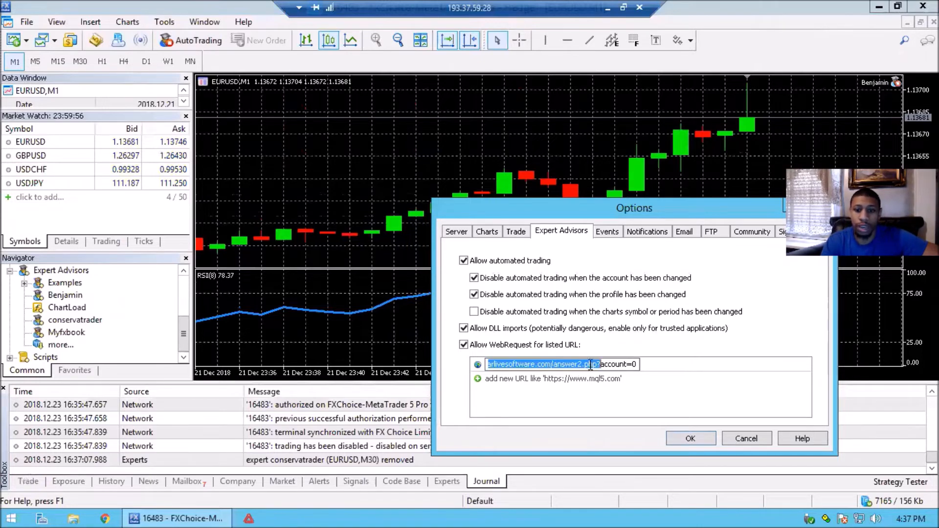
double_click(606, 366)
click(606, 366)
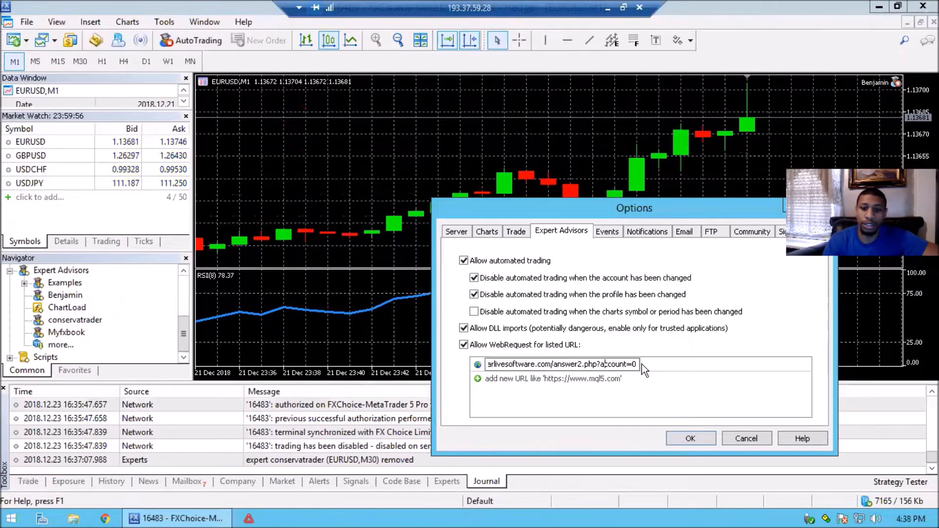
drag(638, 366, 478, 364)
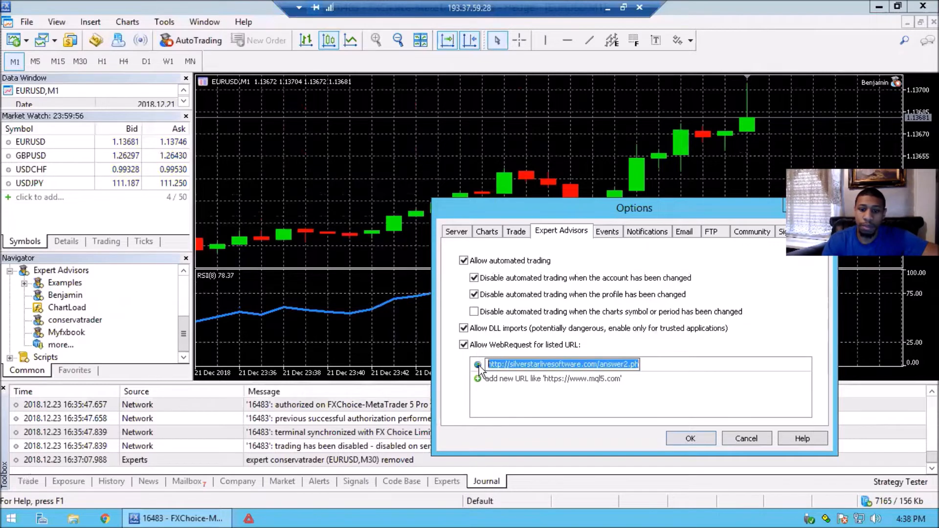
key(BackSpace)
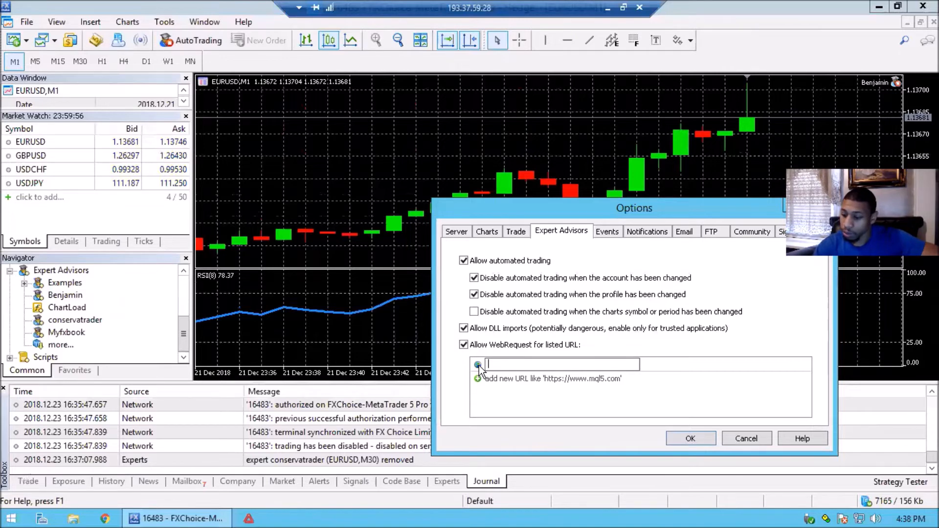
text(htt)
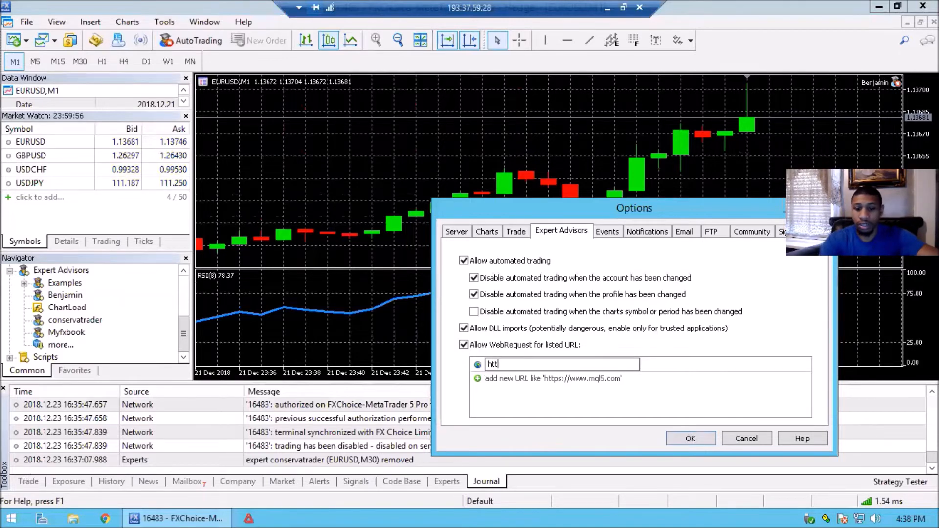
text(p)
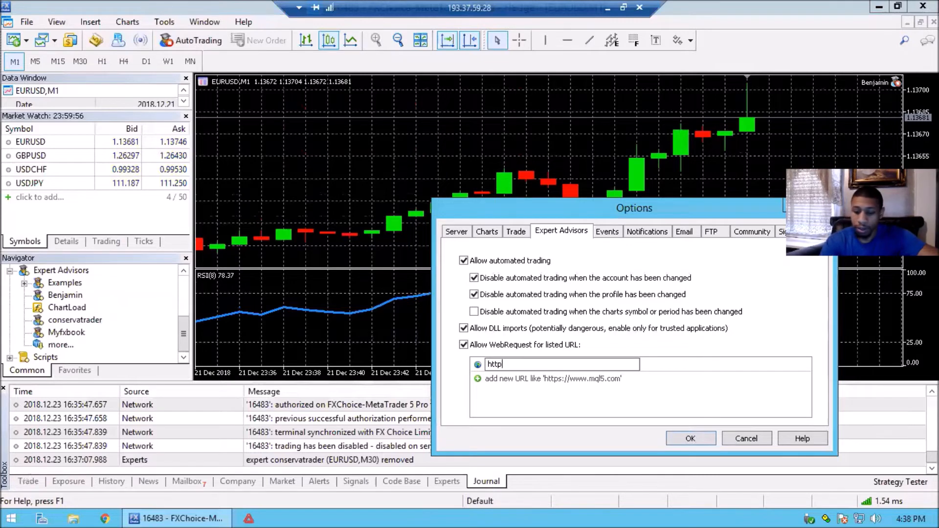
text(://)
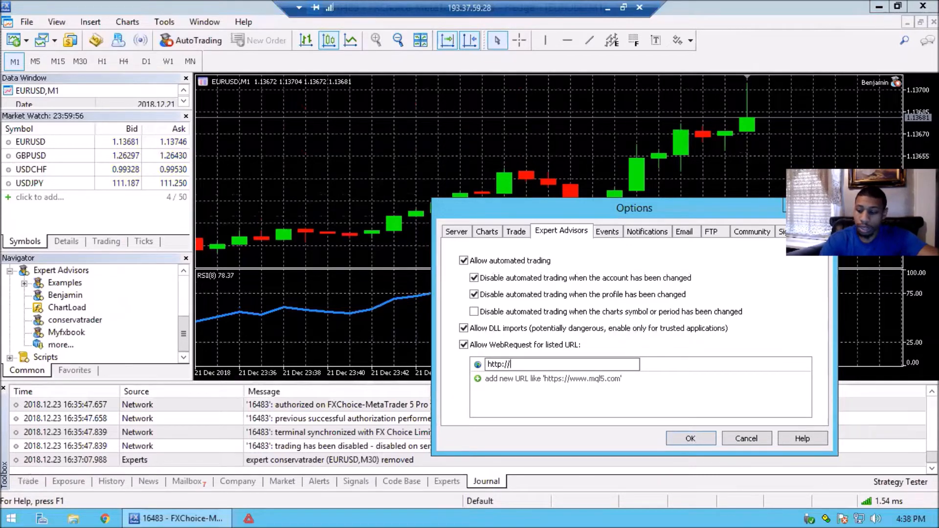
text(silve)
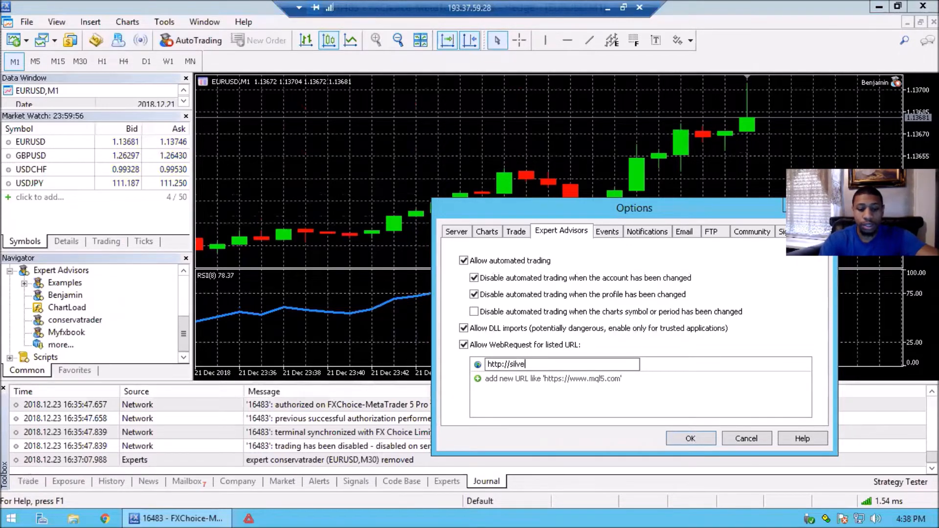
text(rstarp)
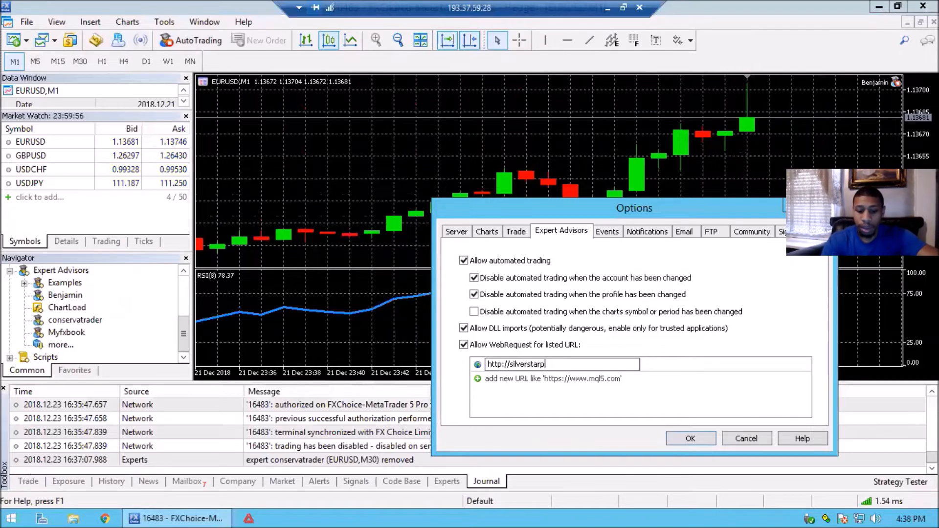
text(ay.com)
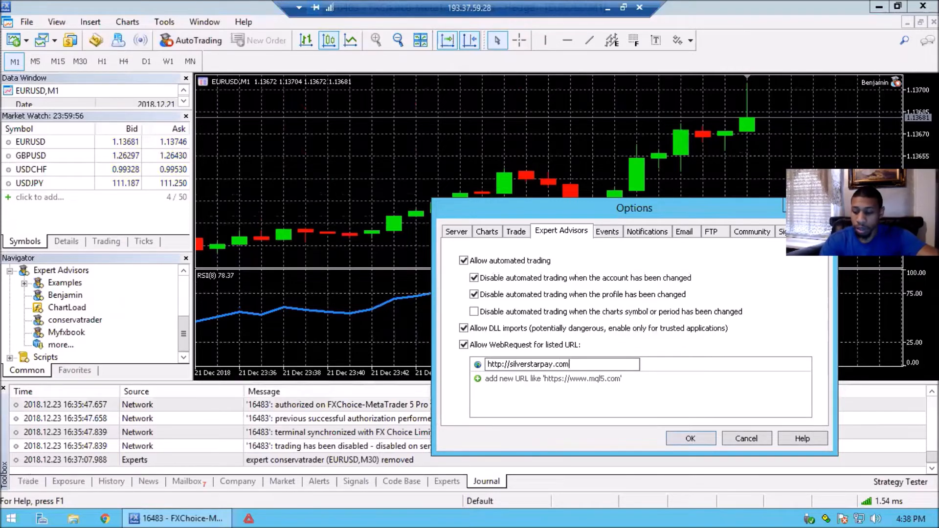
text(/answer)
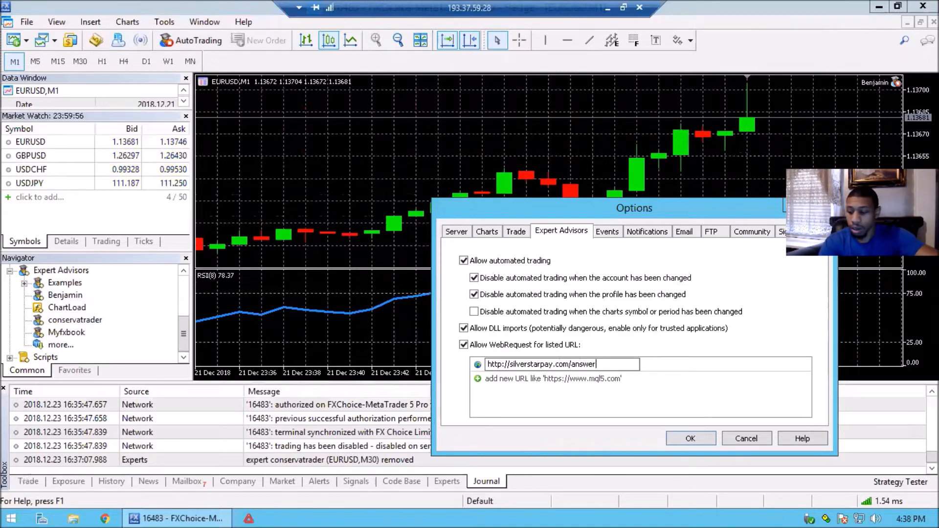
text(2.o)
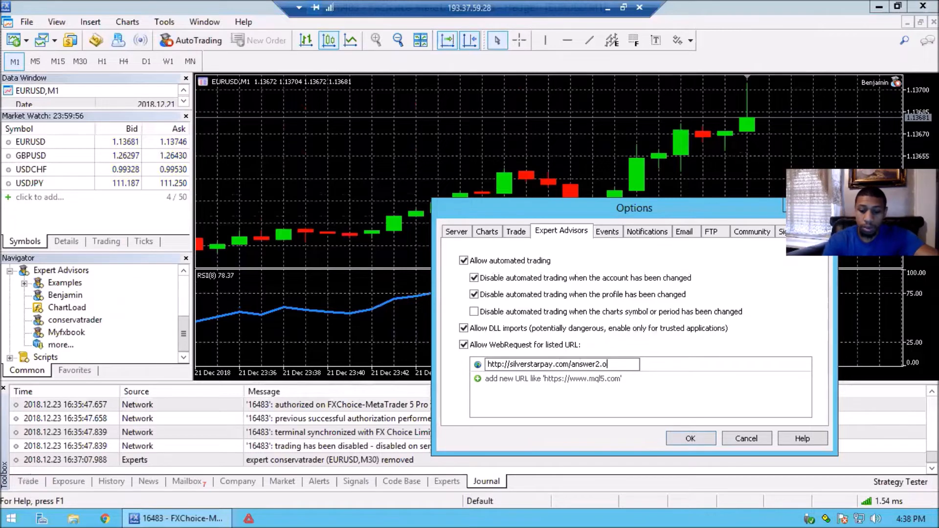
key(BackSpace)
text(php?account)
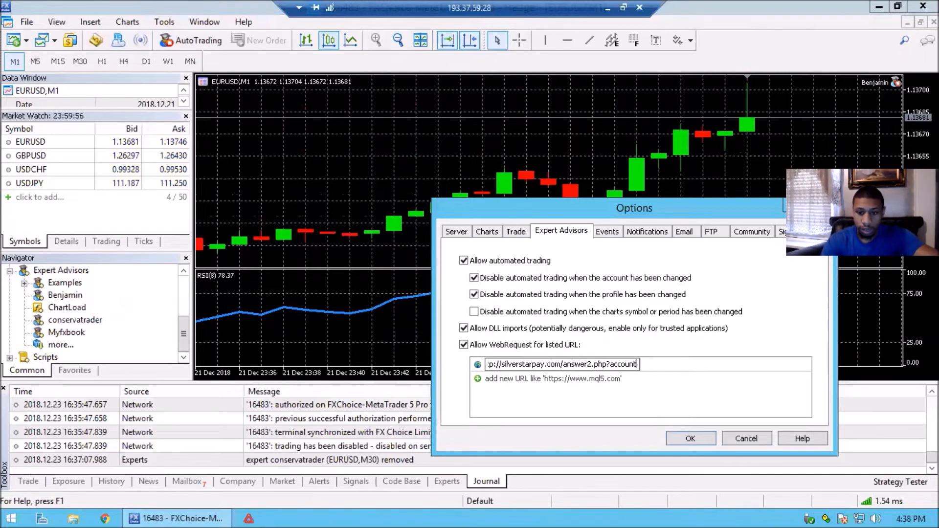
text(=)
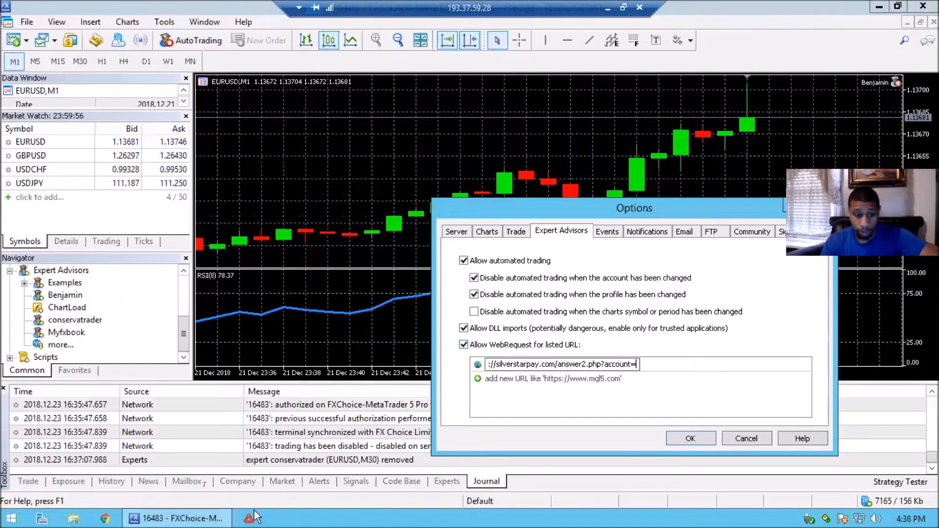
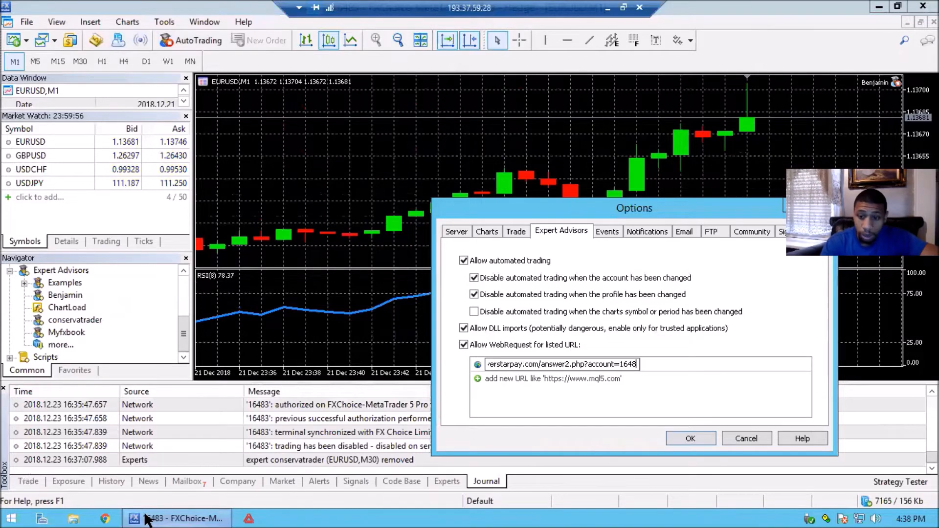
Check the account number in the URL against the login in the FXChoice e-mail, then return to the remote session and apply the options
mouse_move(151, 520)
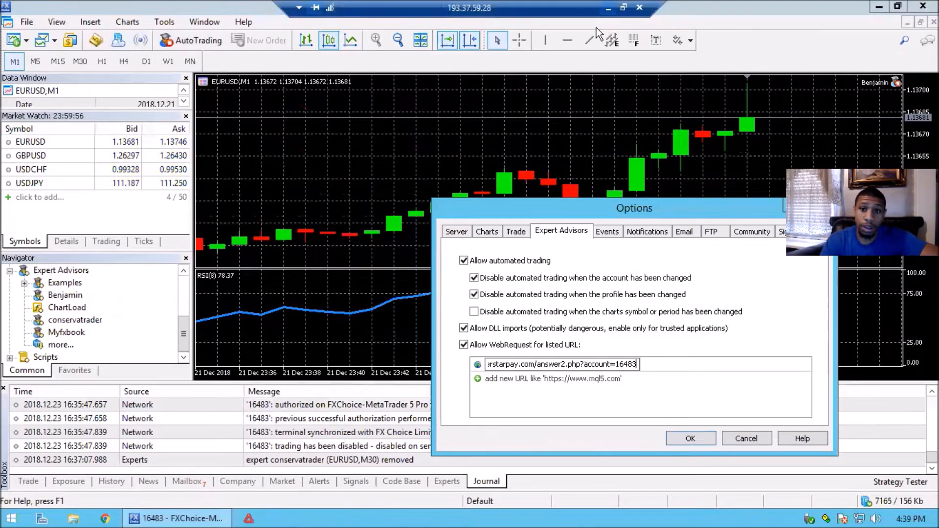
click(607, 8)
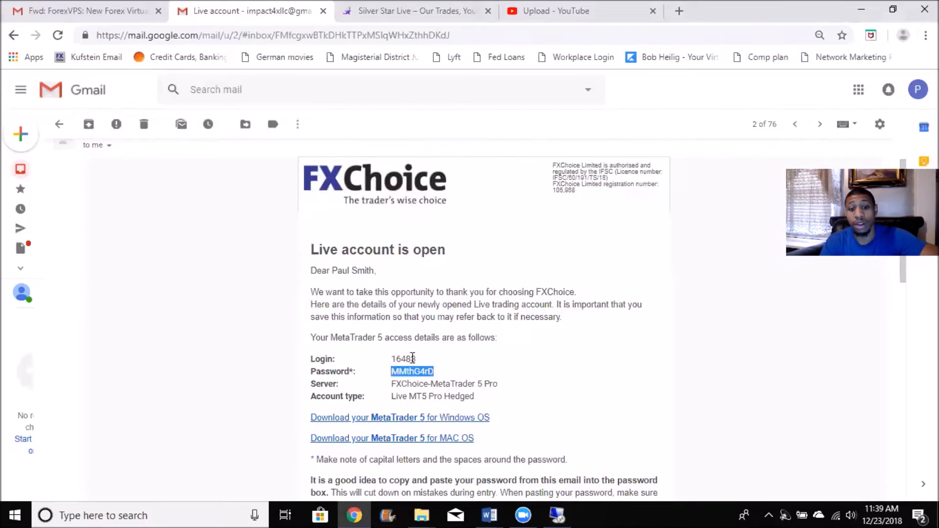
click(557, 515)
click(609, 363)
click(609, 362)
click(609, 363)
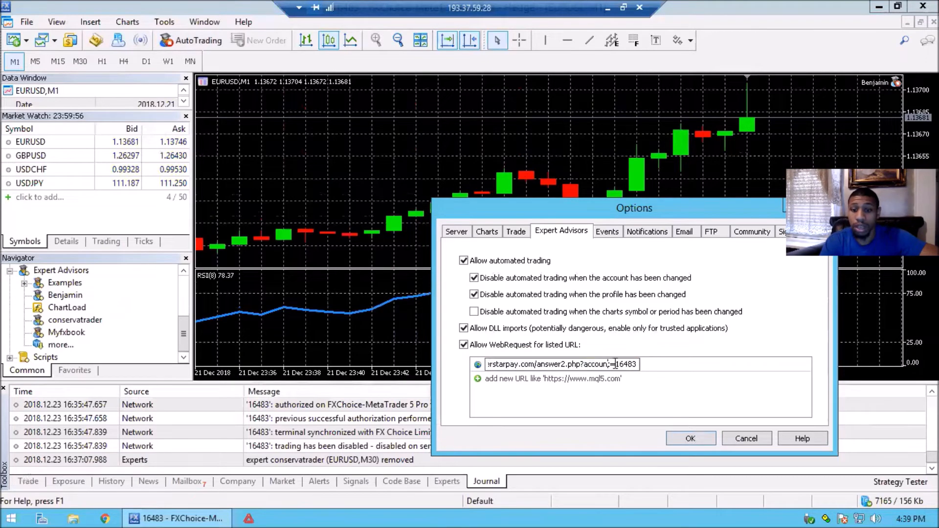
click(692, 439)
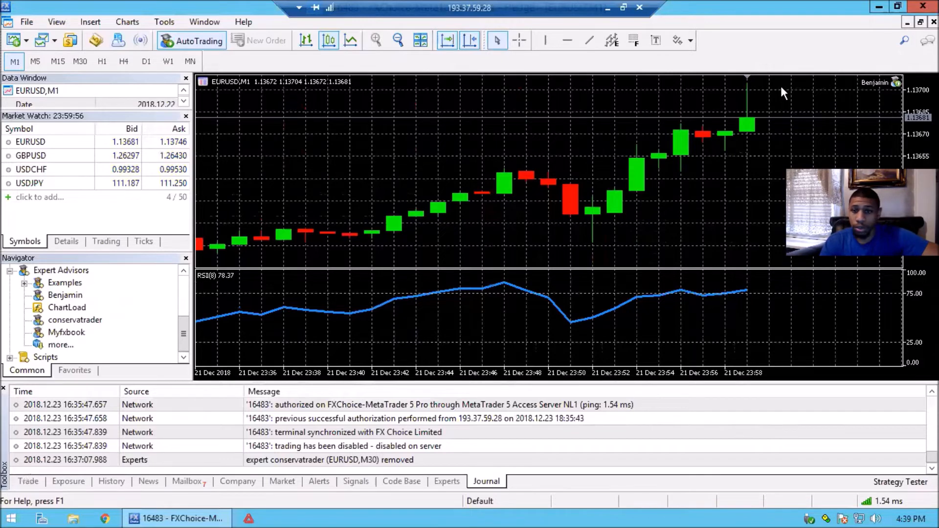
Open the inputs of the Benjamin expert advisor on the EURUSD,M1 chart and set Minimum Percent Change to 70
double_click(896, 83)
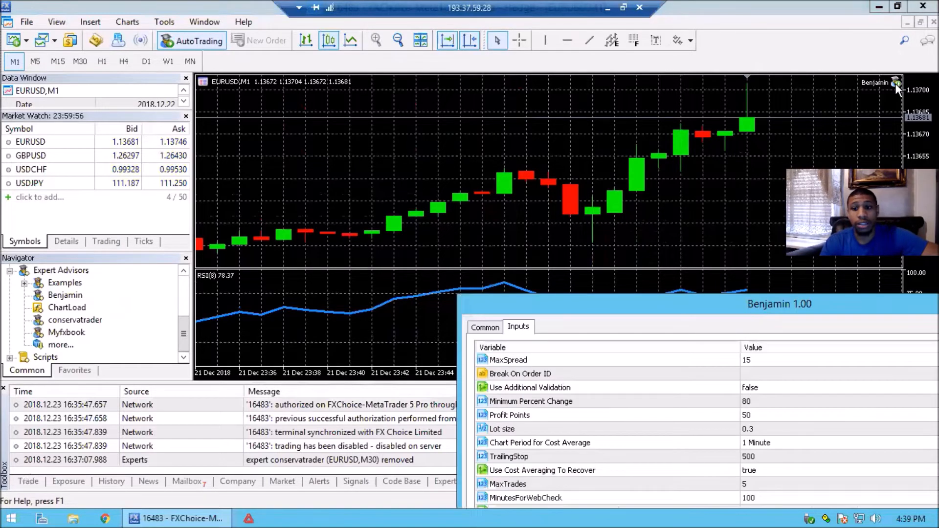
drag(760, 309, 556, 148)
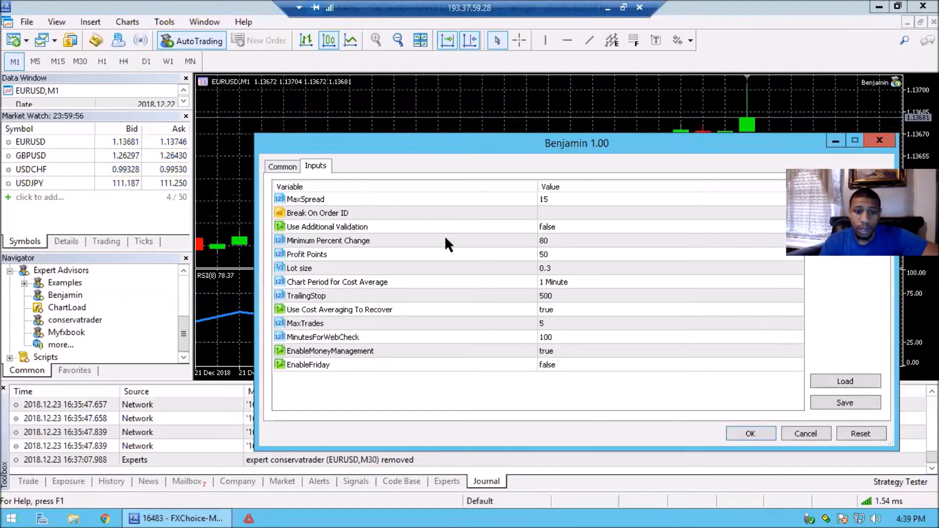
click(555, 242)
click(555, 242)
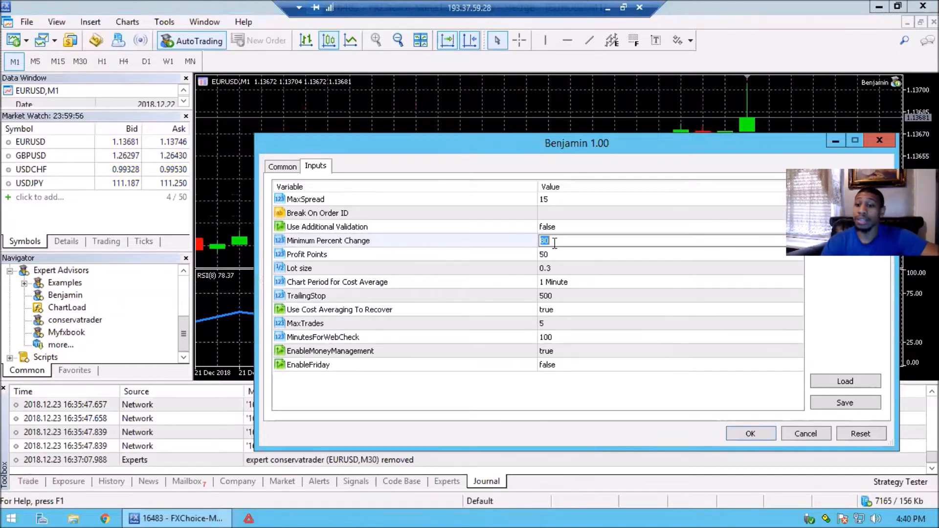
text(70)
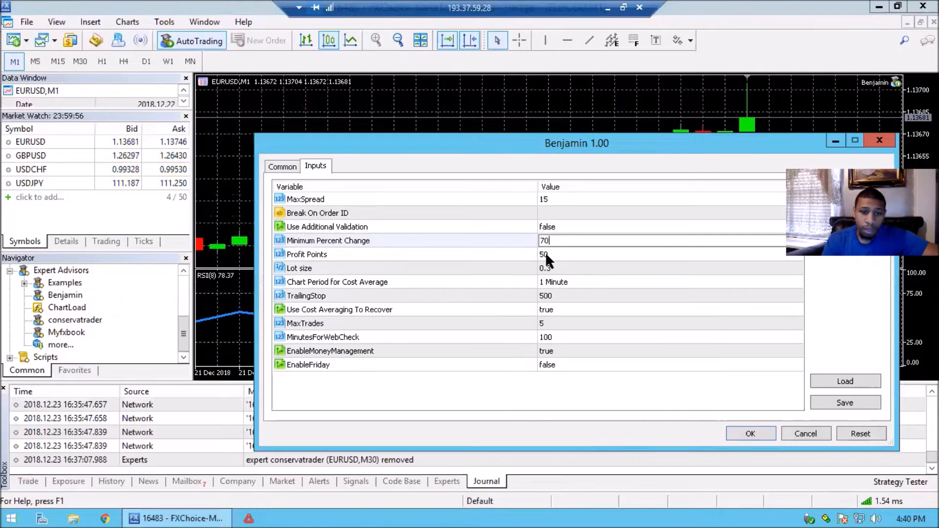
Set the Lot size of the Benjamin expert advisor to 0.2
click(555, 270)
click(556, 269)
click(555, 268)
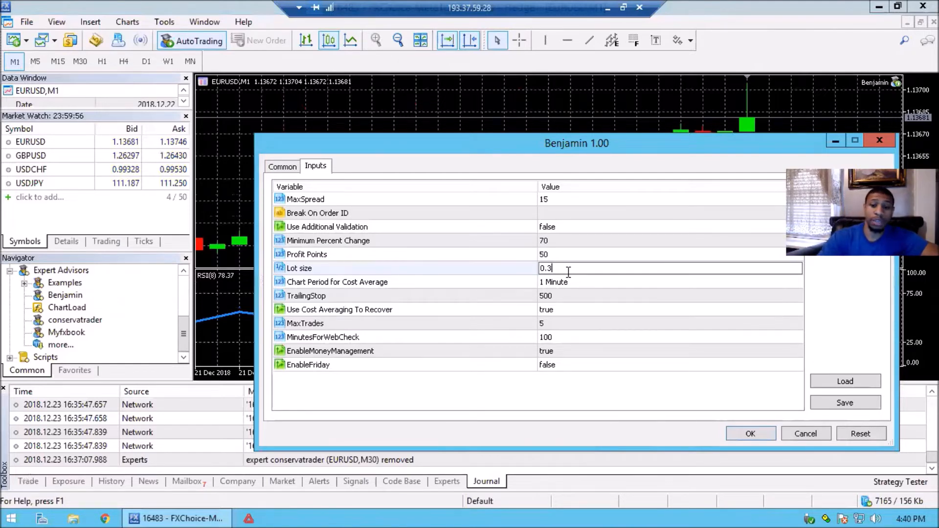
key(BackSpace)
text(1)
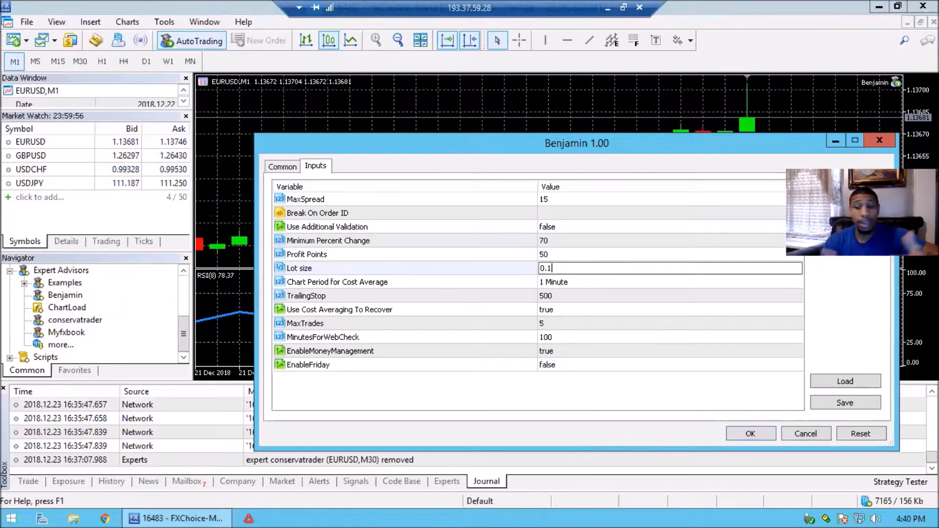
key(BackSpace)
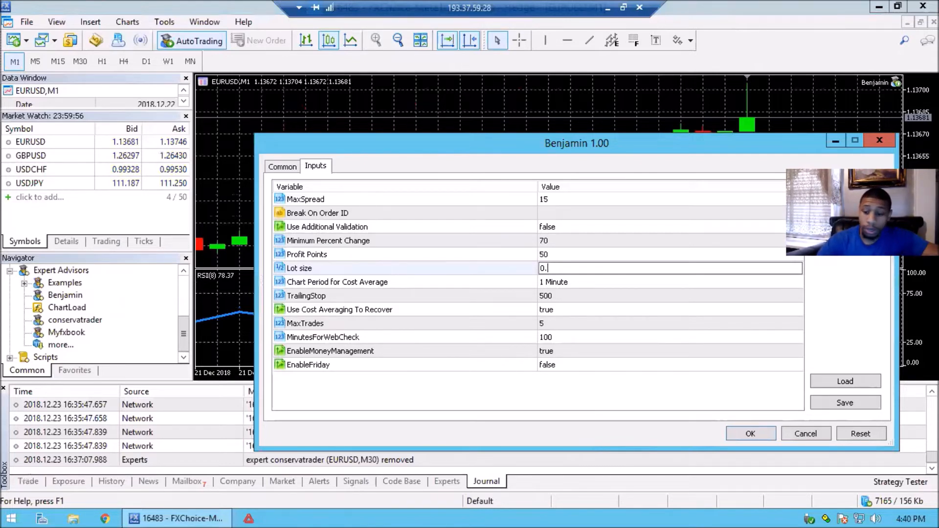
text(2)
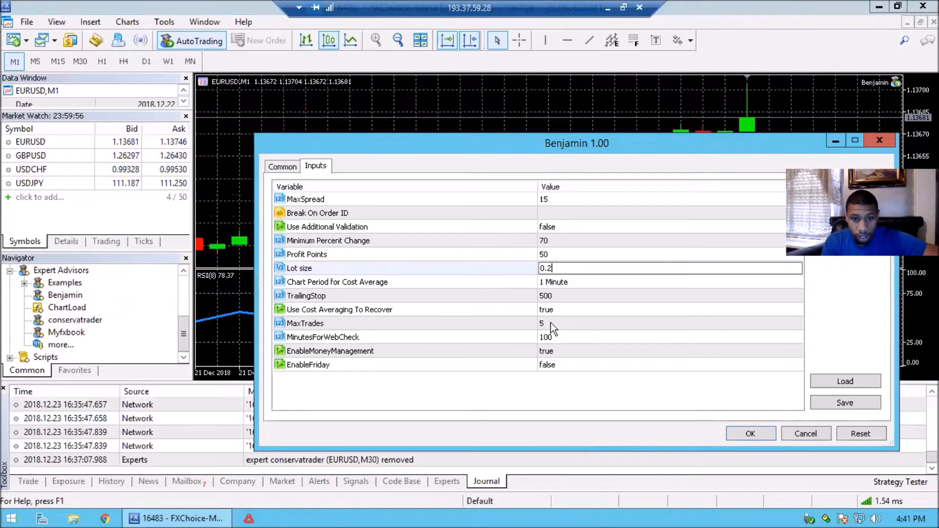
Set EnableMoneyManagement to false, allow modification of Signals settings, and apply the Benjamin settings to the EURUSD,M1 chart
click(547, 352)
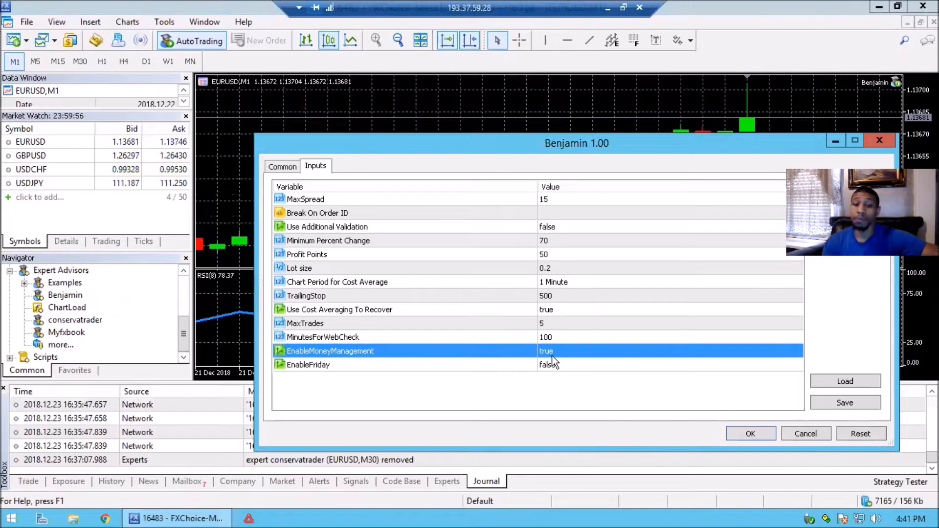
double_click(553, 353)
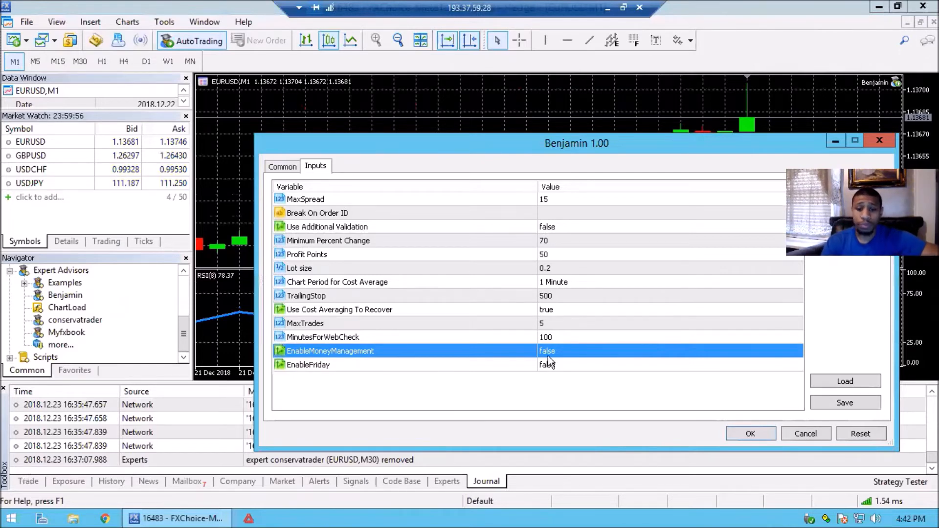
click(285, 169)
click(335, 384)
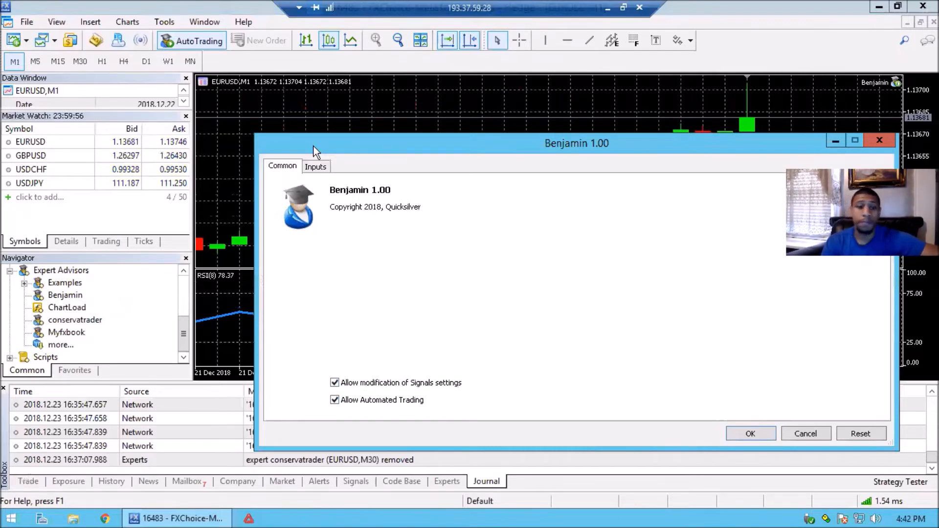
click(324, 166)
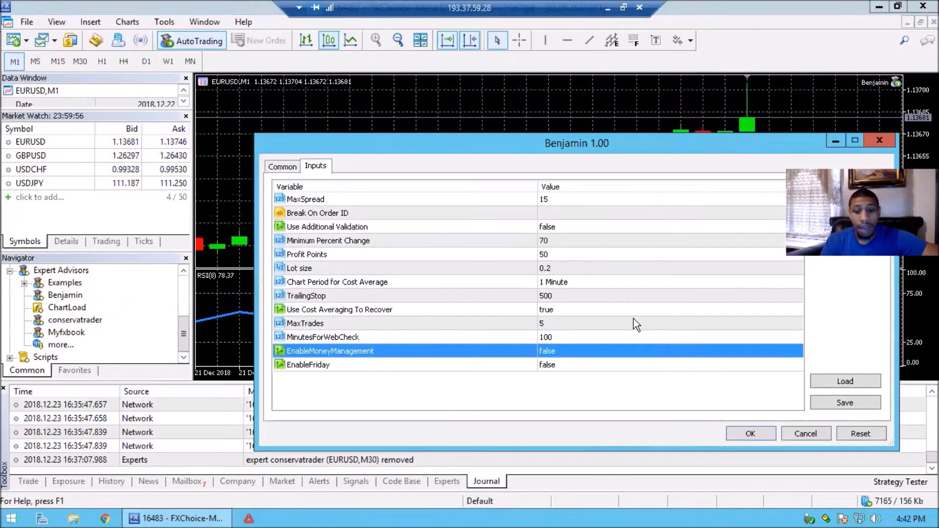
click(751, 434)
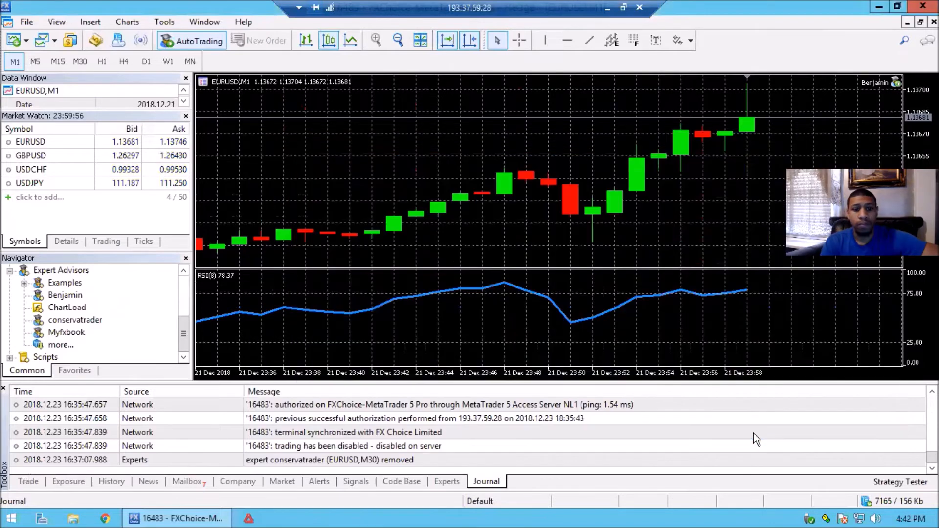
Save the EURUSD,M1 chart setup as a template named default, replacing the existing default.tpl
right_click(597, 145)
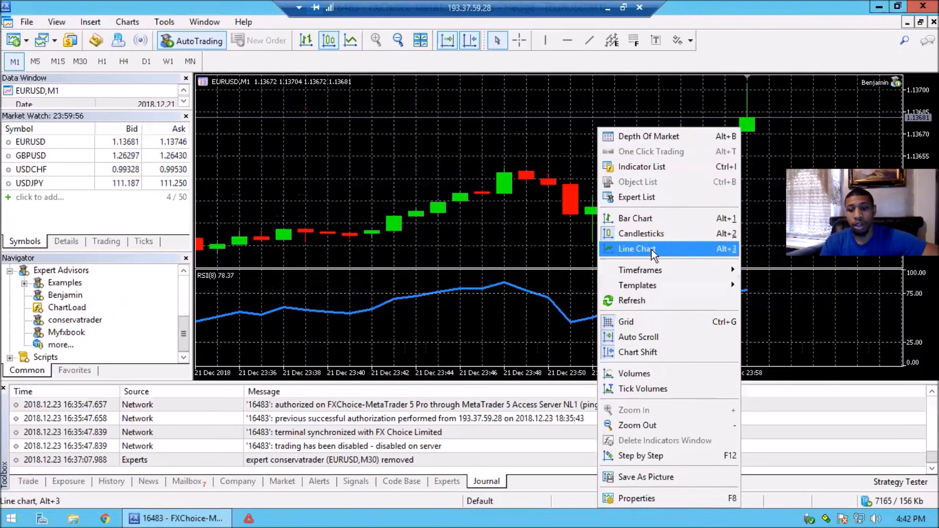
mouse_move(652, 284)
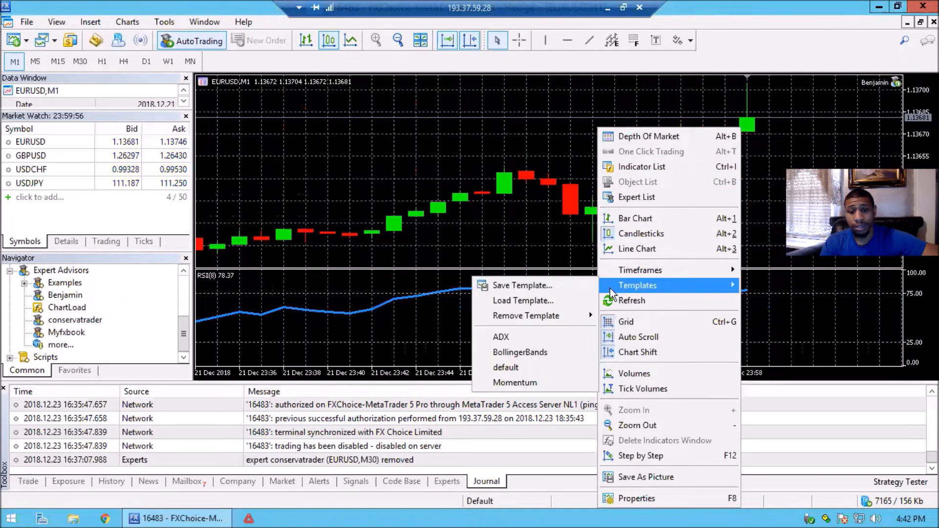
click(490, 286)
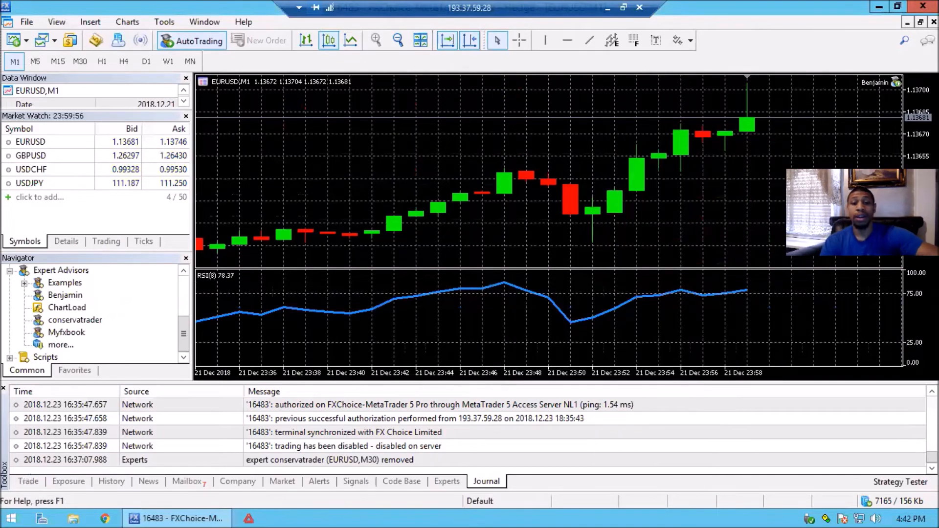
text(default)
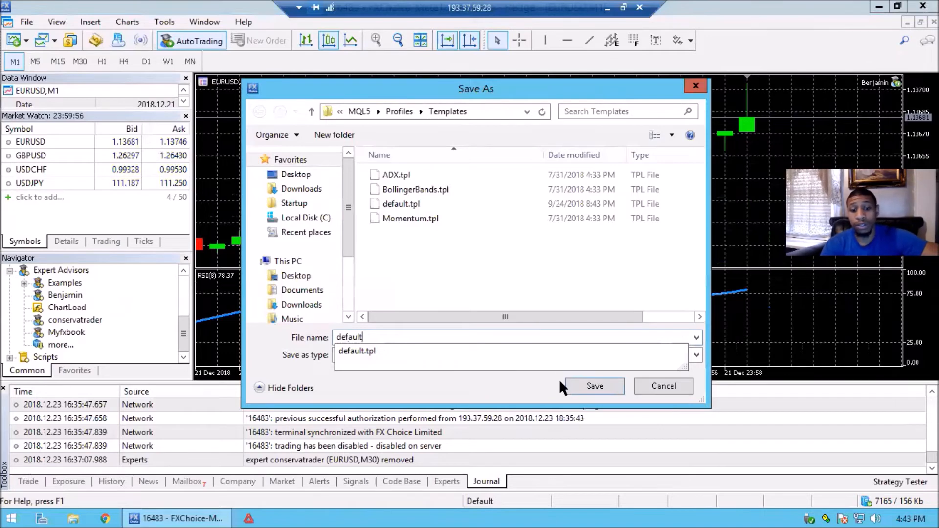
key(Return)
click(501, 257)
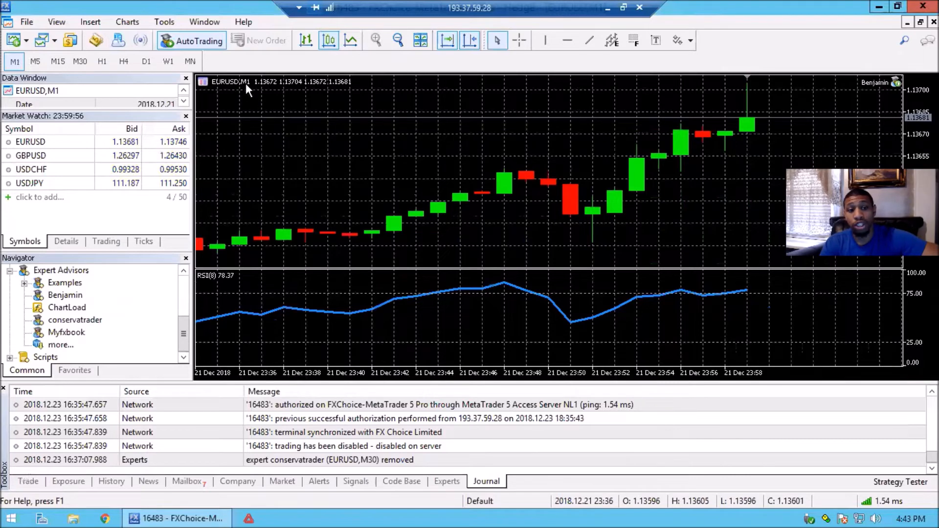
right_click(483, 147)
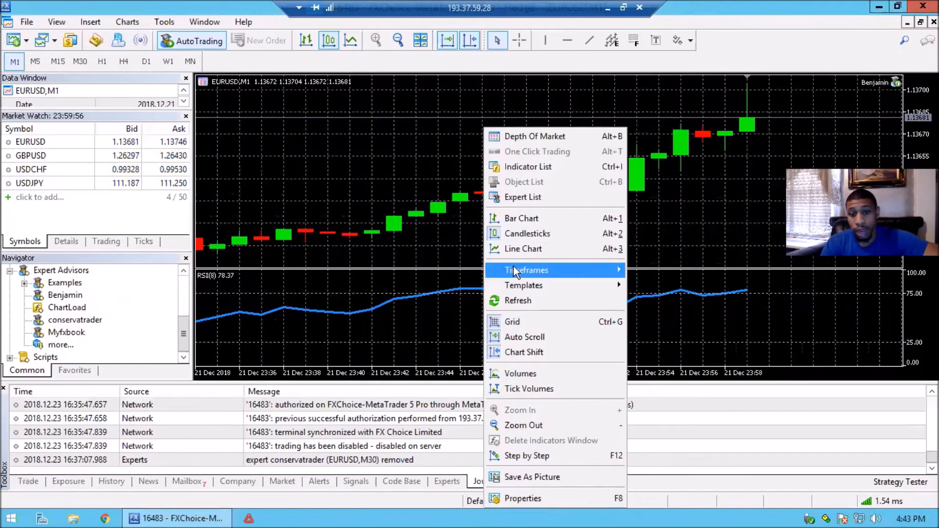
mouse_move(513, 265)
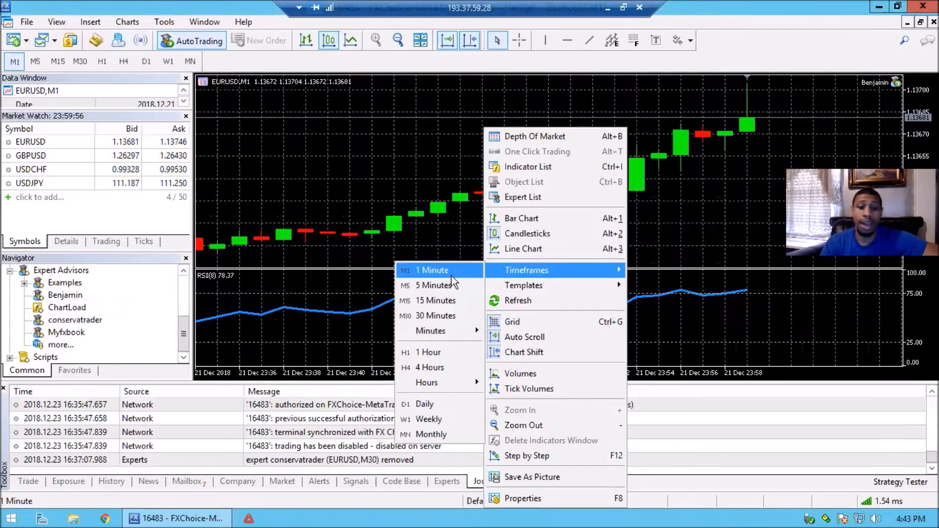
click(322, 171)
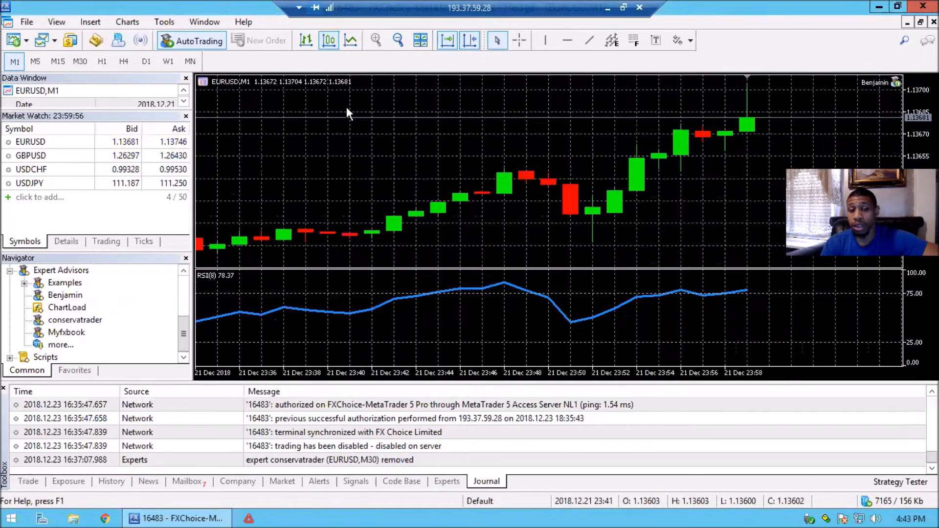
Open a chart window for GBPUSD, then review and accept the inputs of its Benjamin expert advisor
right_click(34, 158)
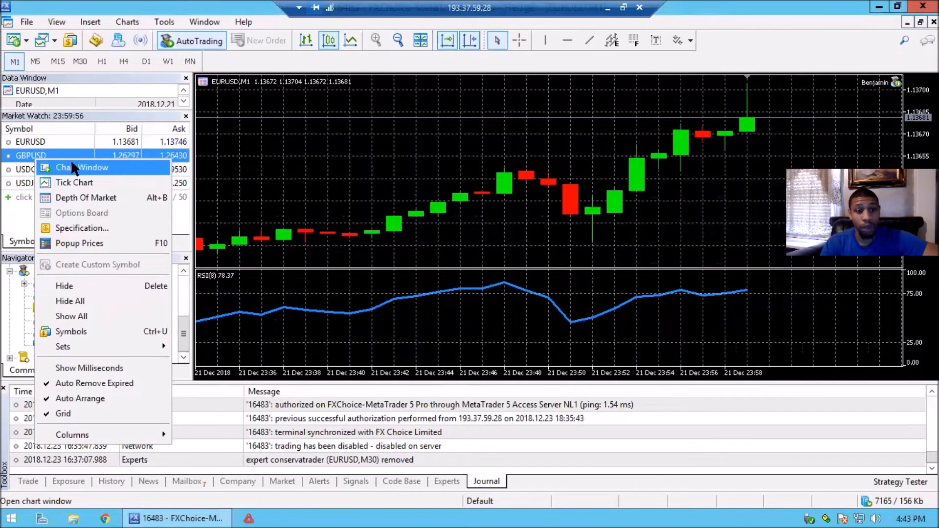
click(102, 173)
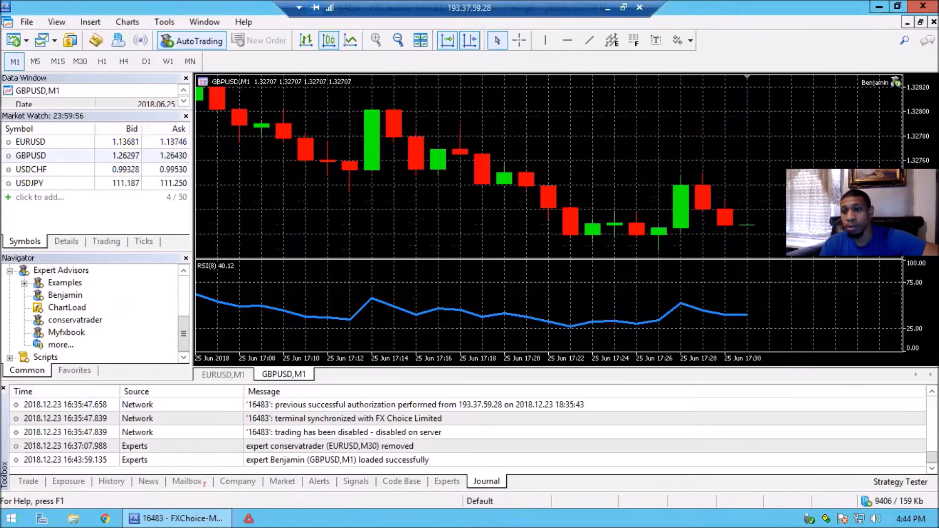
click(897, 82)
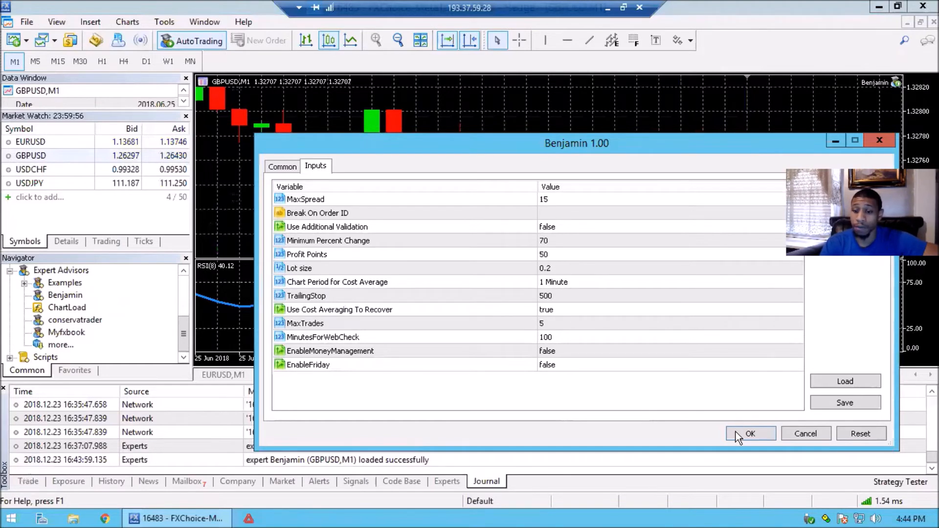
click(749, 433)
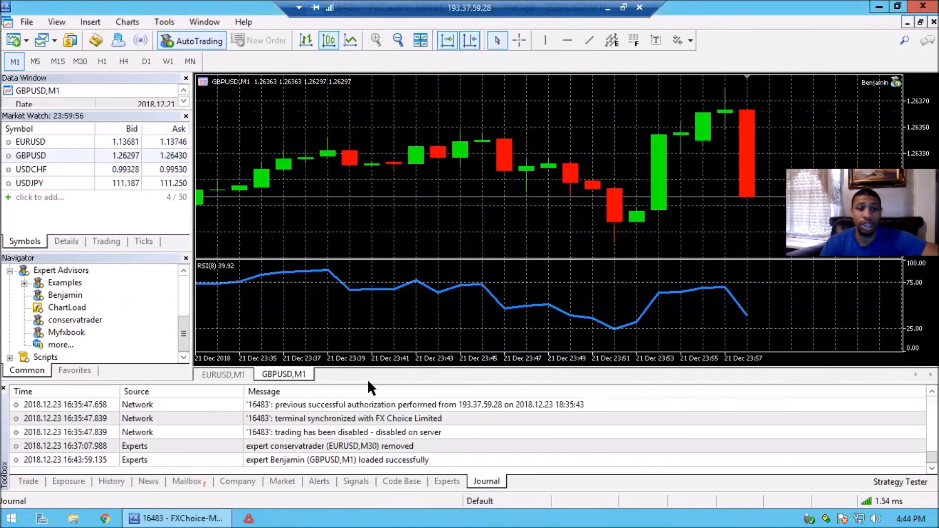
Open a chart window for USDJPY, then enter USDJPY in Market Watch and open a second chart window for it
right_click(57, 187)
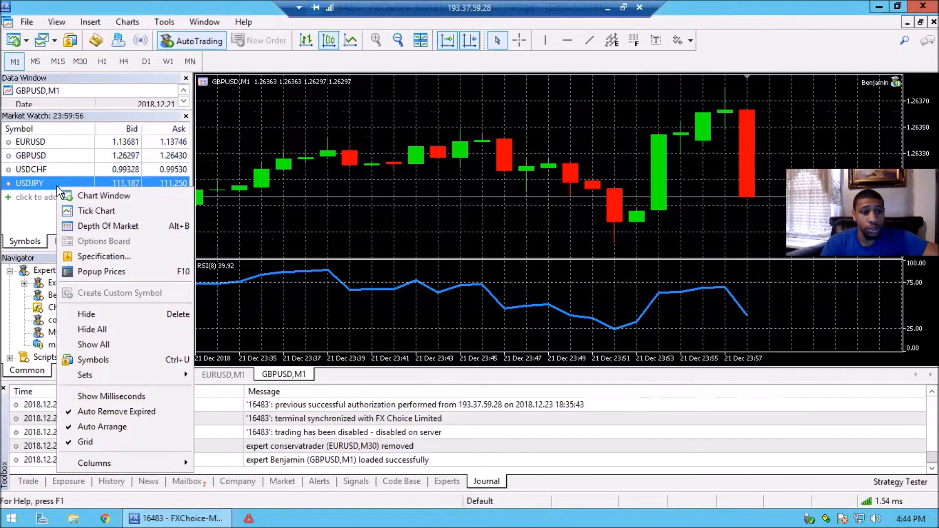
click(98, 196)
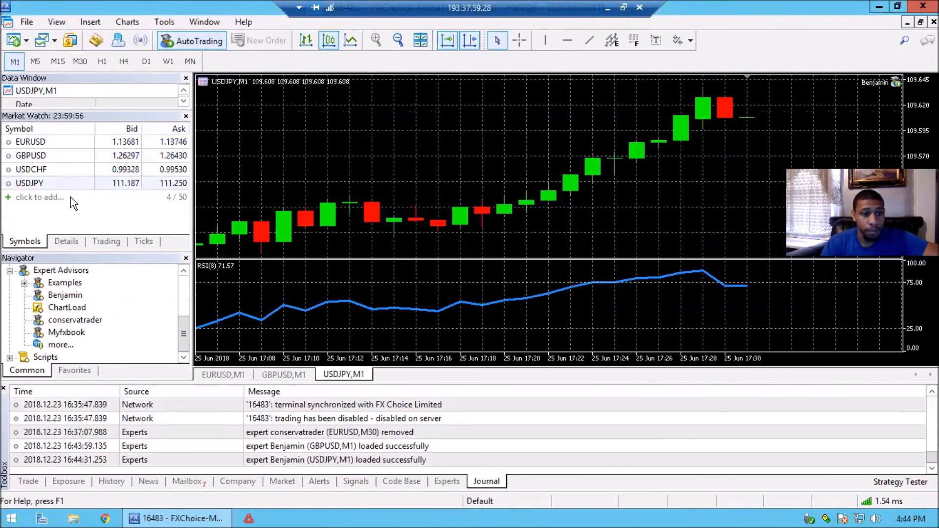
click(70, 198)
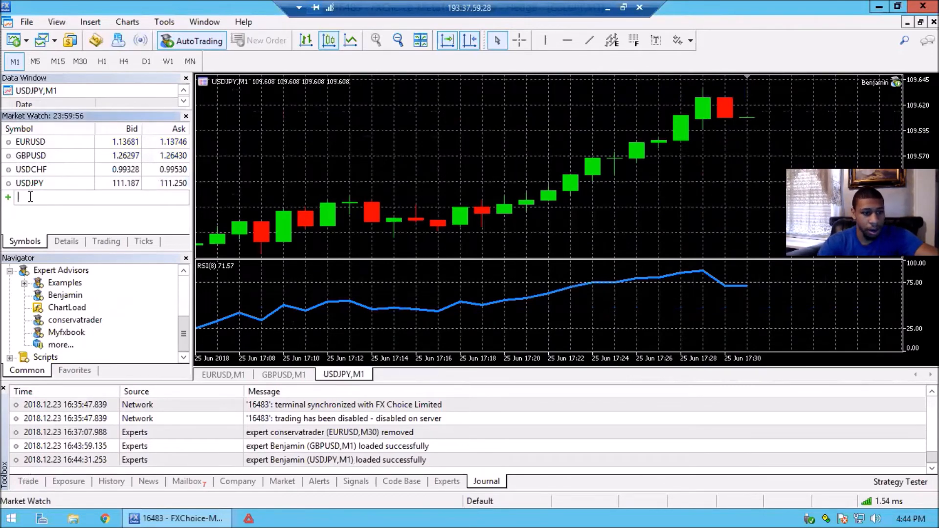
text(US)
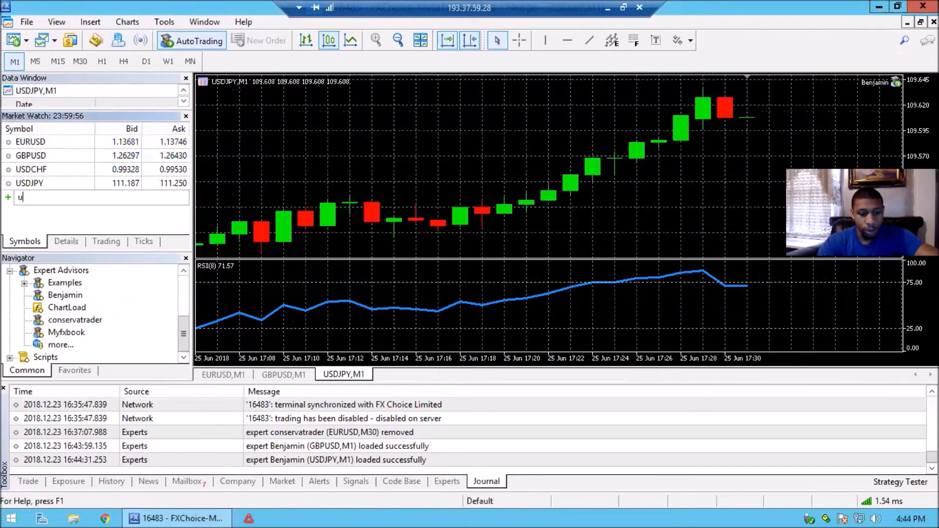
text(DJPY)
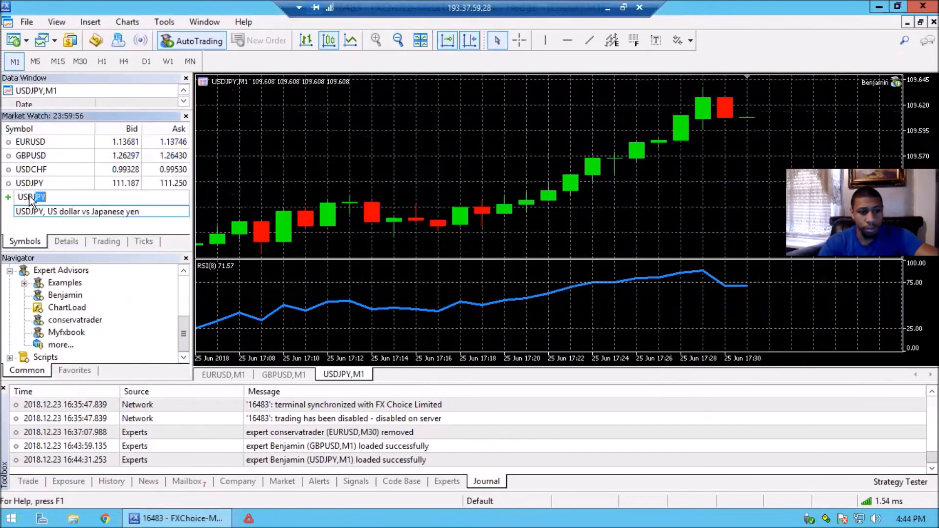
key(Return)
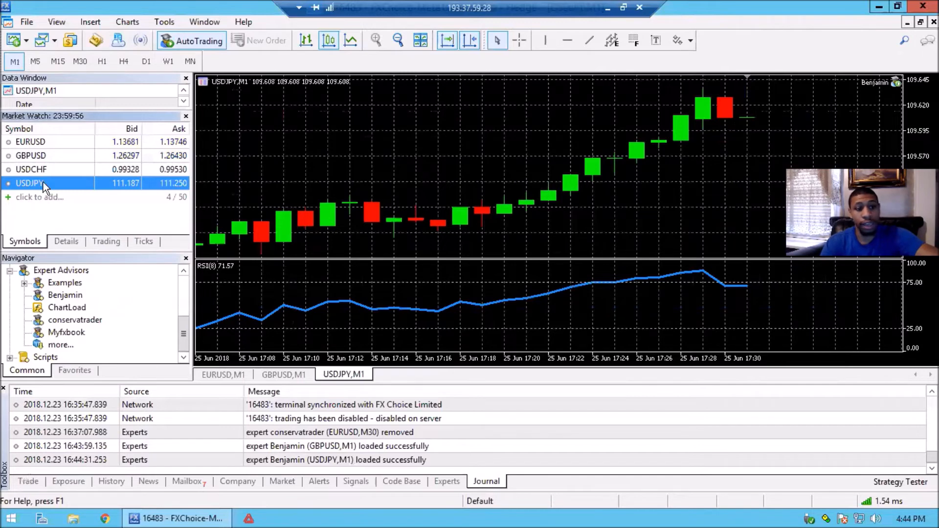
right_click(48, 183)
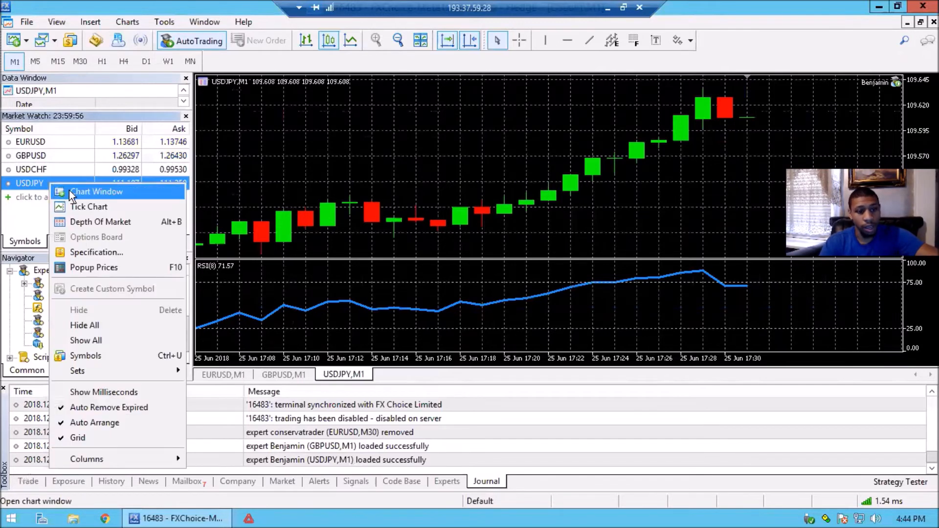
click(69, 191)
Add NZDUSD to the Market Watch symbols and open a chart window for it
click(55, 198)
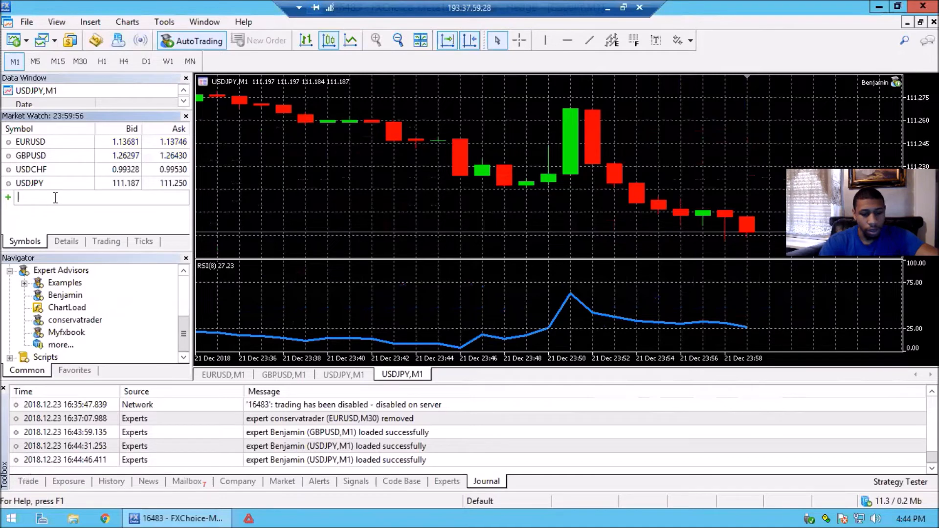
text(NZDUSD)
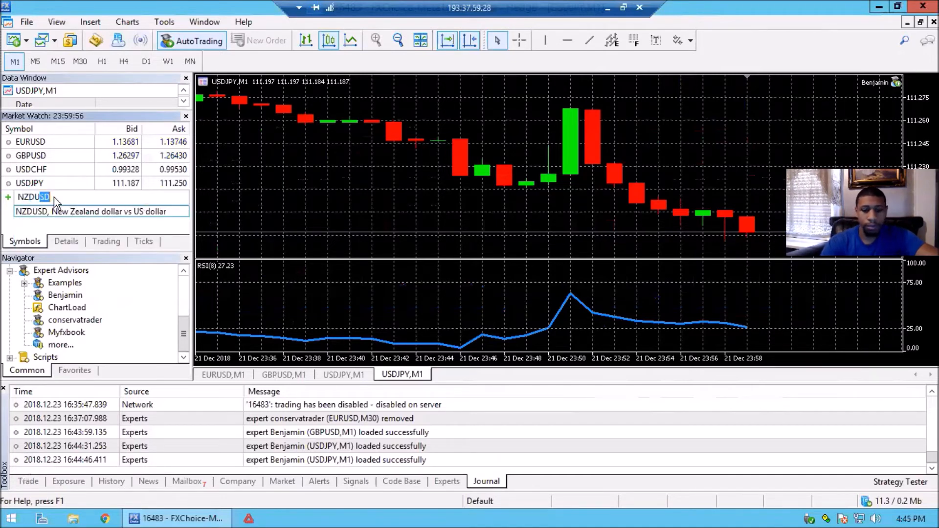
key(Return)
right_click(54, 198)
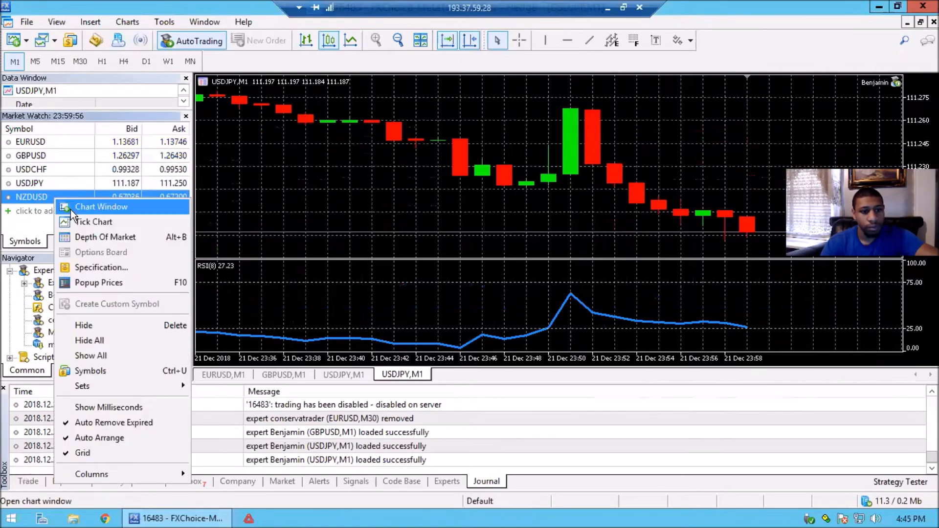
click(70, 208)
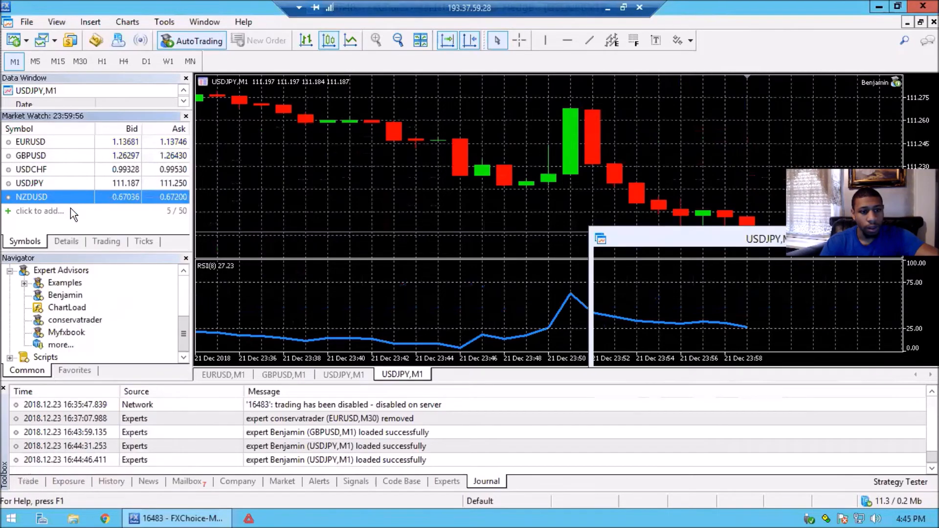
Hide USDCHF from Market Watch, then add EURGBP to the symbols and open a chart window for it
right_click(65, 171)
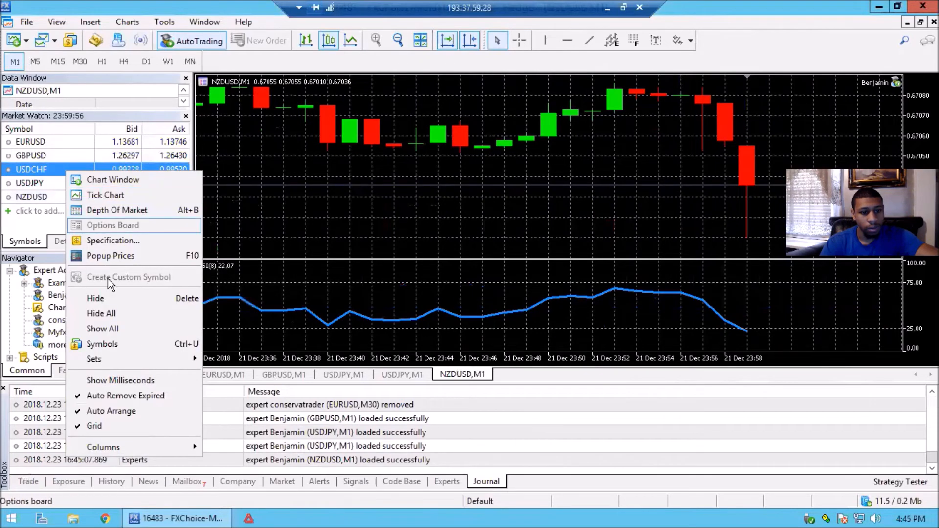
click(107, 300)
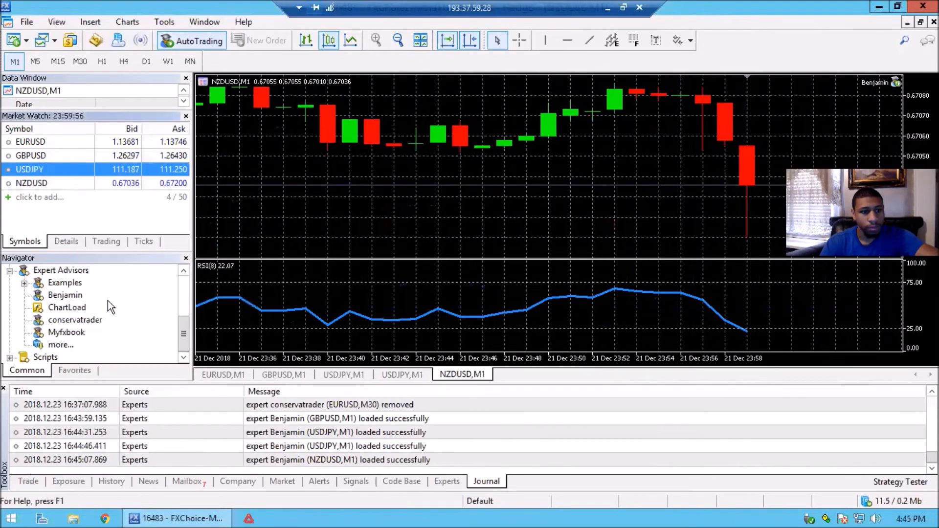
click(80, 197)
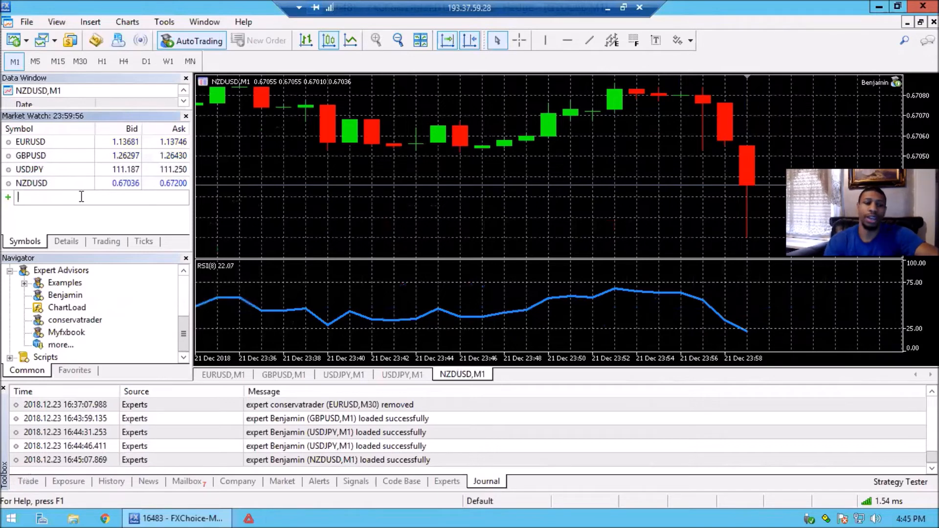
text(EURGBP)
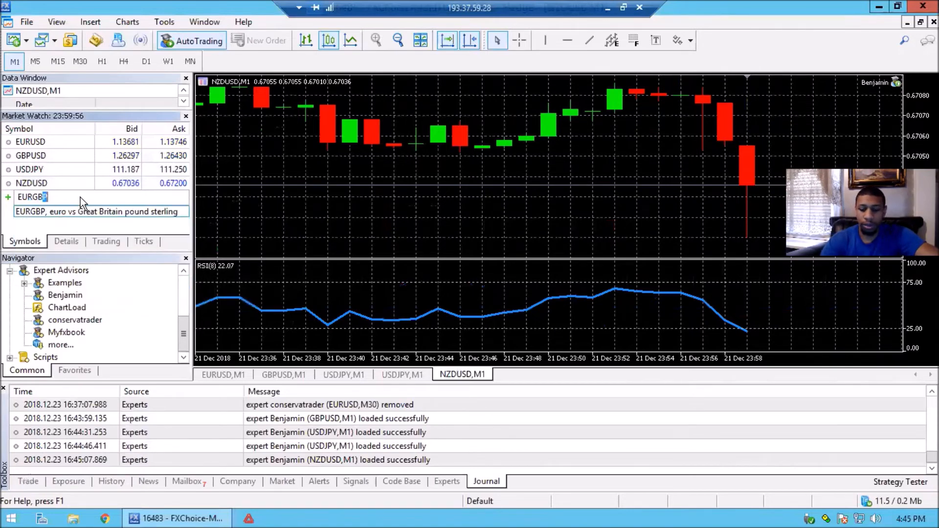
key(Return)
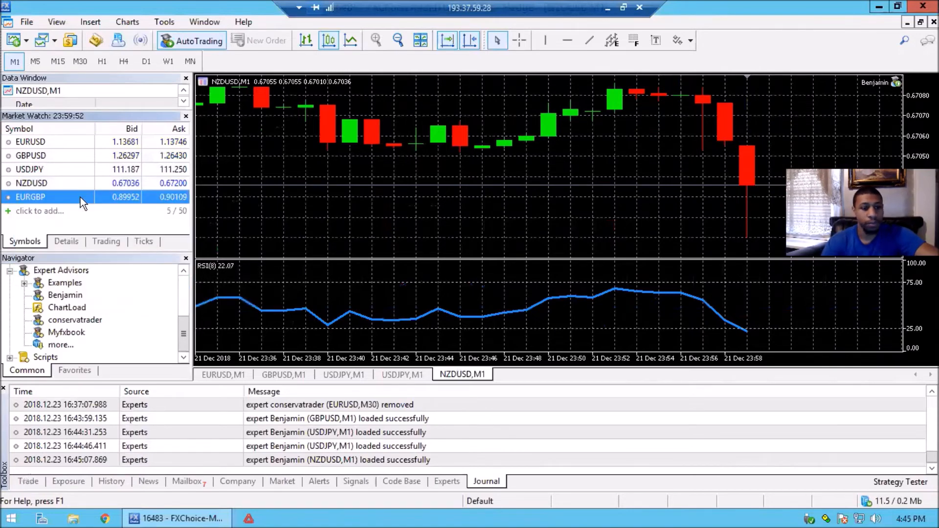
right_click(80, 197)
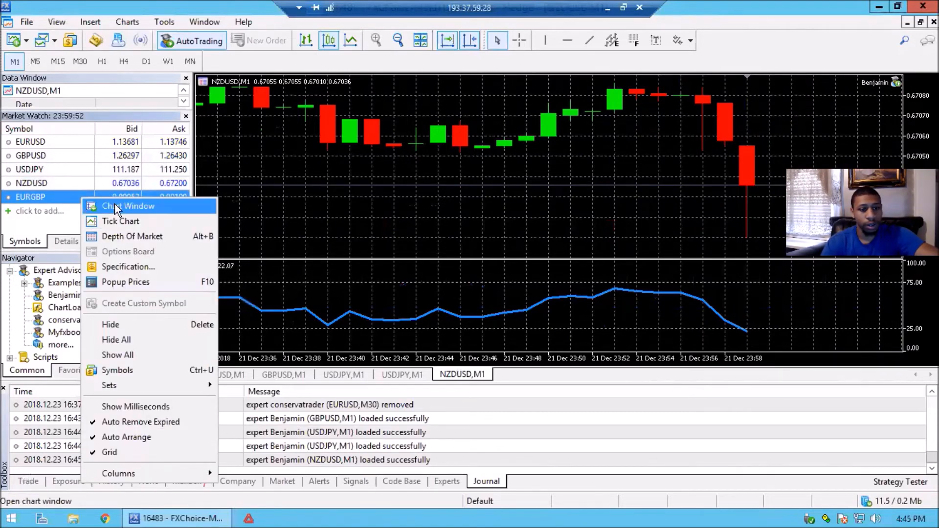
click(117, 206)
Add AUDUSD to the Market Watch symbols and open a chart window for it
click(69, 212)
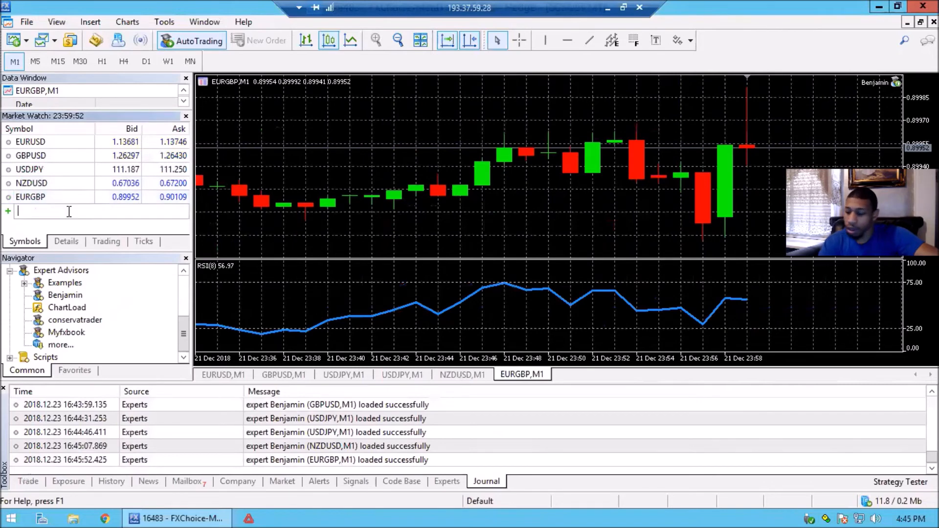
text(AU)
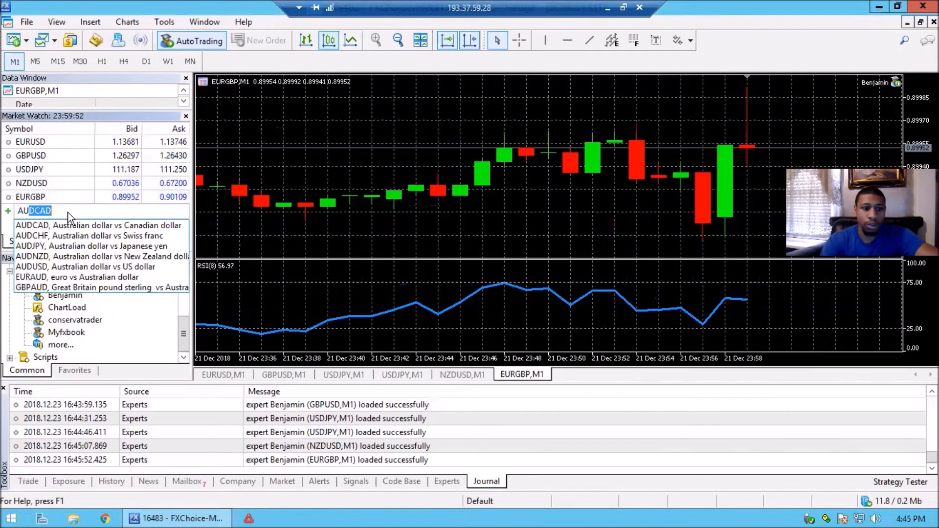
text(DUS)
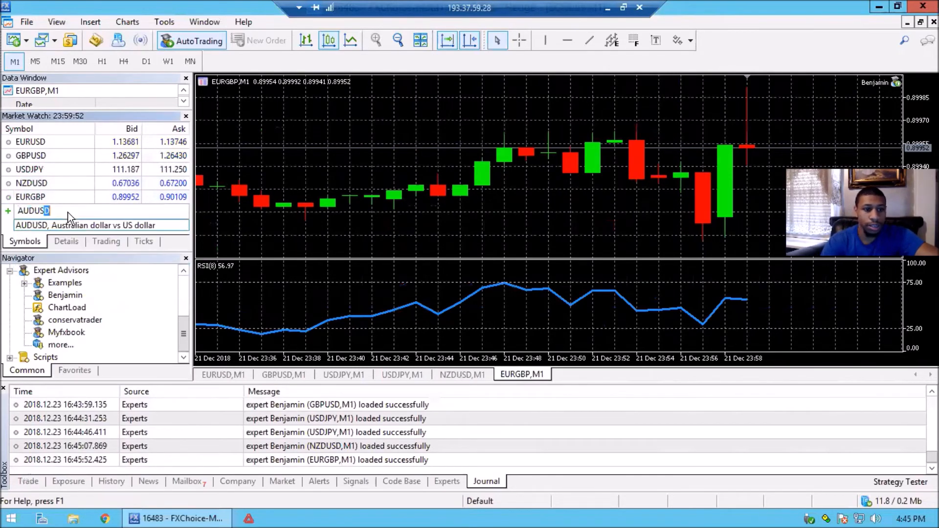
key(Return)
right_click(67, 213)
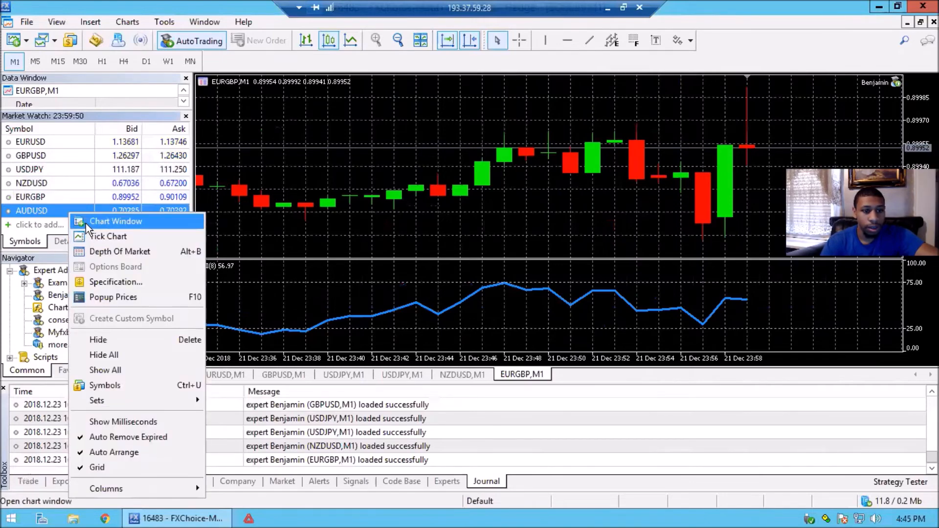
click(86, 223)
Add AUDJPY to the Market Watch symbols and open a chart window for it
click(39, 224)
text(a)
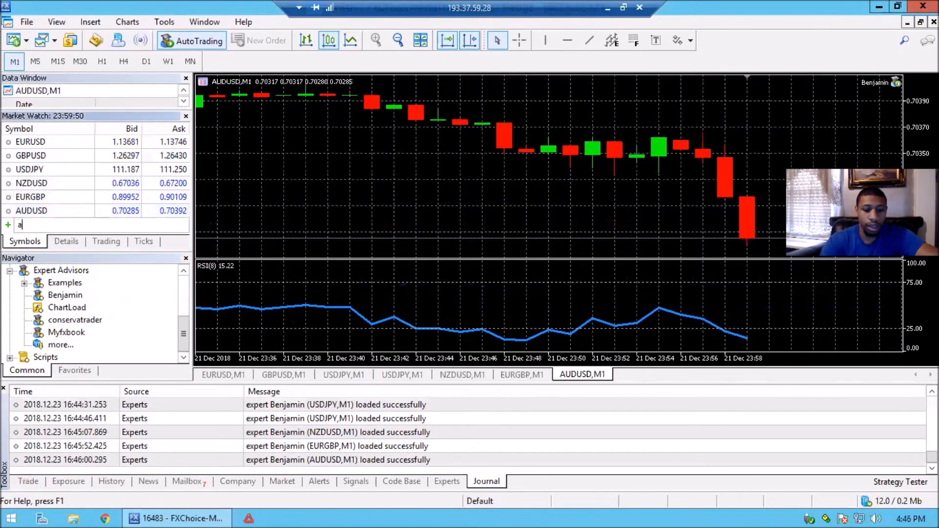
text(UDJPY)
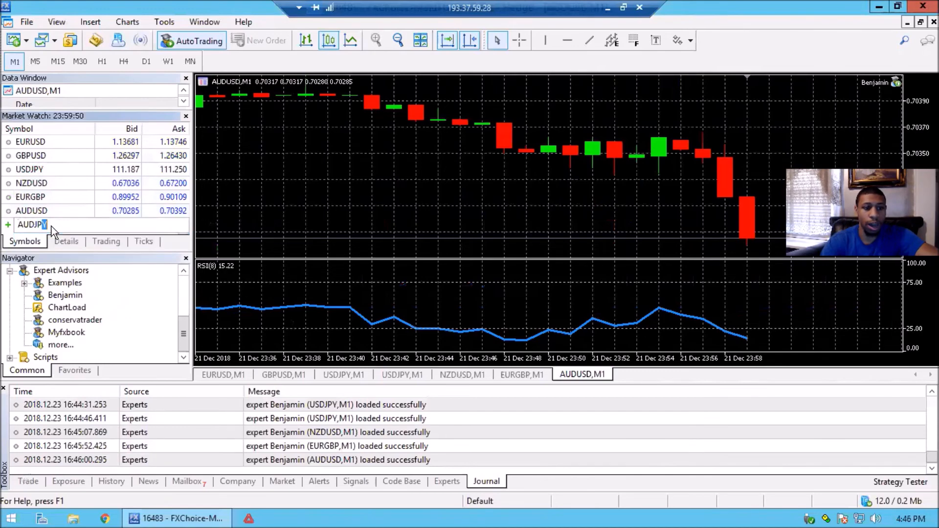
key(Return)
right_click(54, 225)
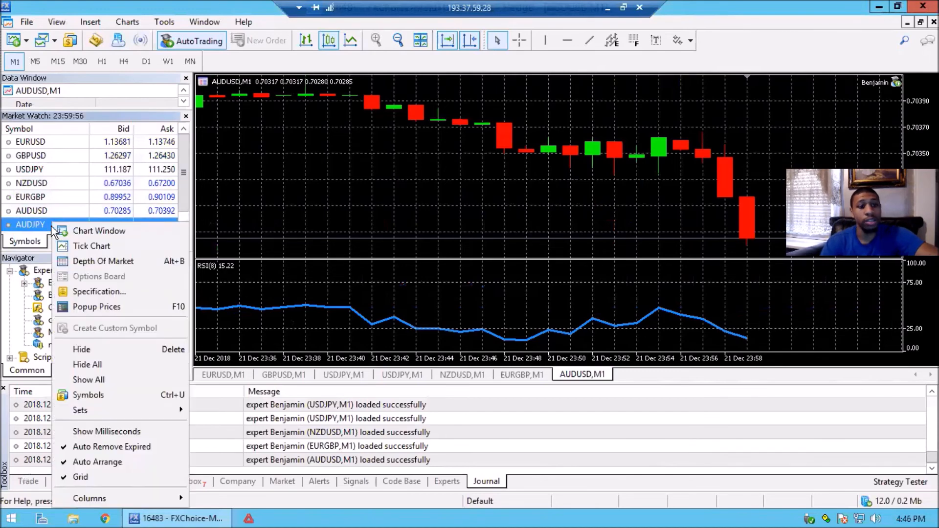
click(79, 234)
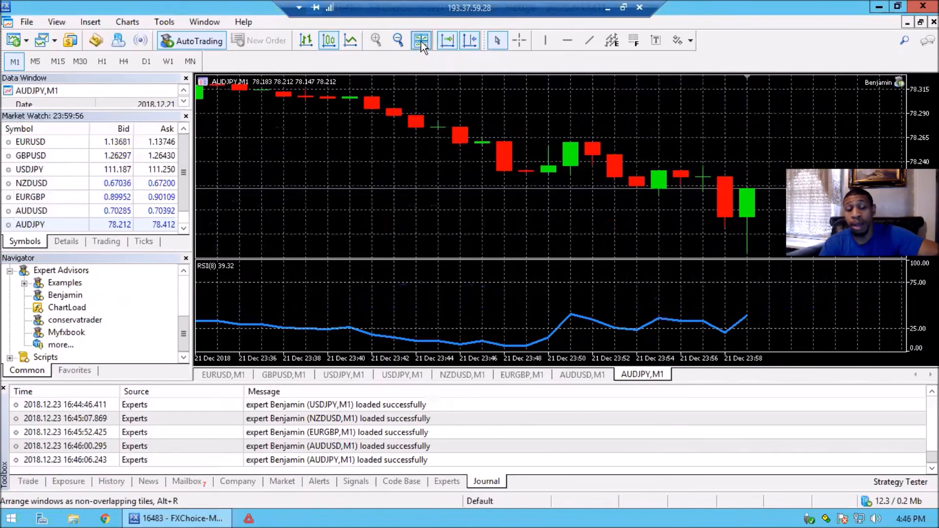
Close the duplicate USDJPY,M1 chart and arrange the remaining chart windows as non-overlapping tiles
click(421, 41)
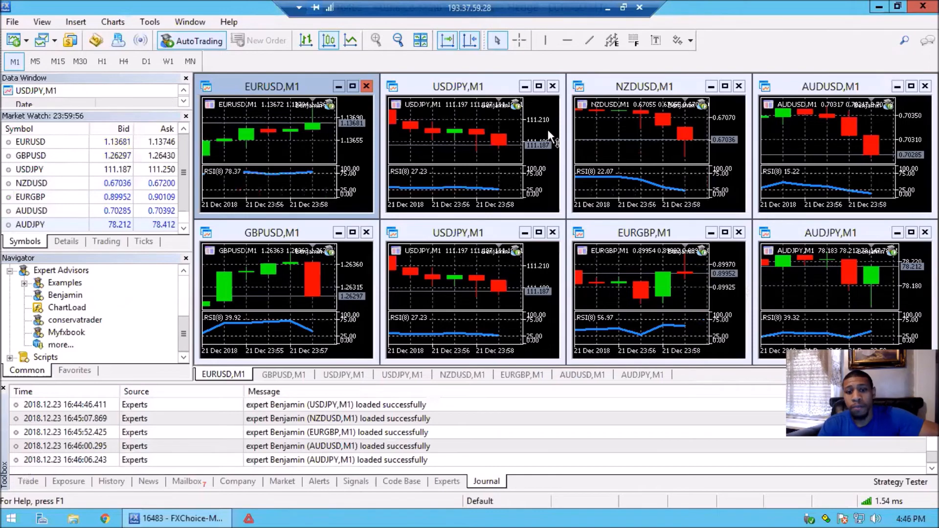
click(552, 87)
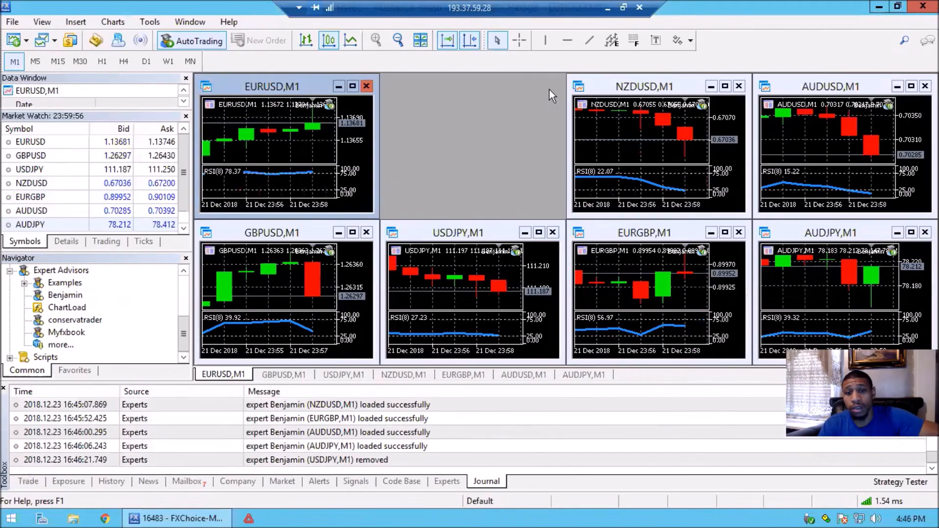
click(421, 40)
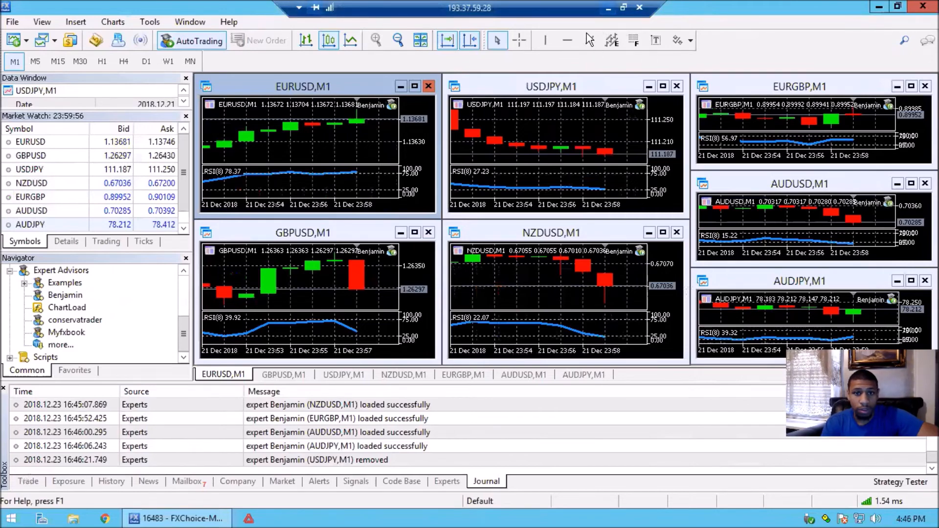
Minimize the remote desktop session and open the member login page of the Silver Star Live website in the browser
click(608, 8)
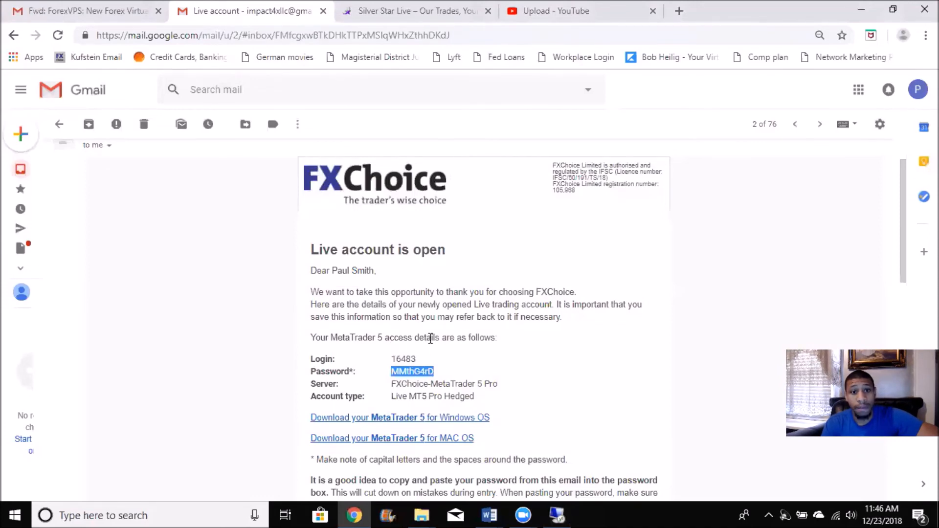
click(387, 10)
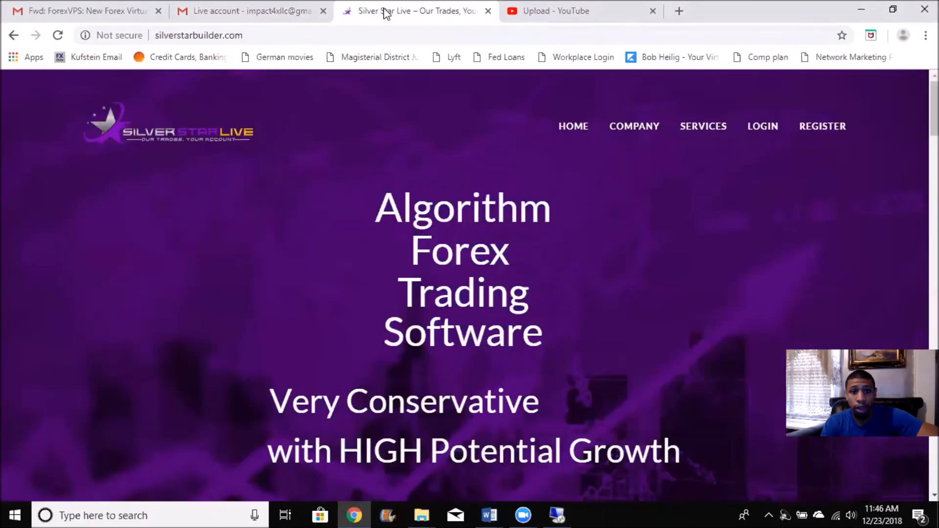
click(766, 126)
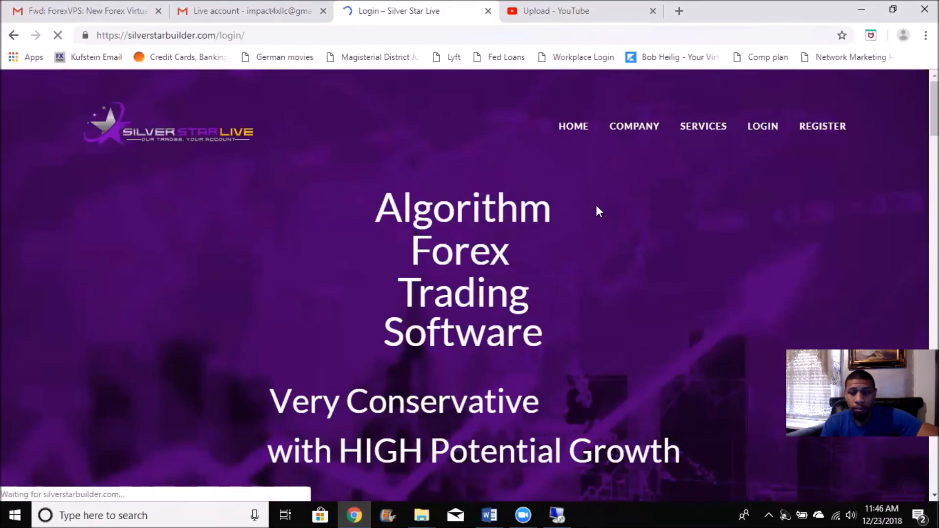
scroll(502, 311, down, 2)
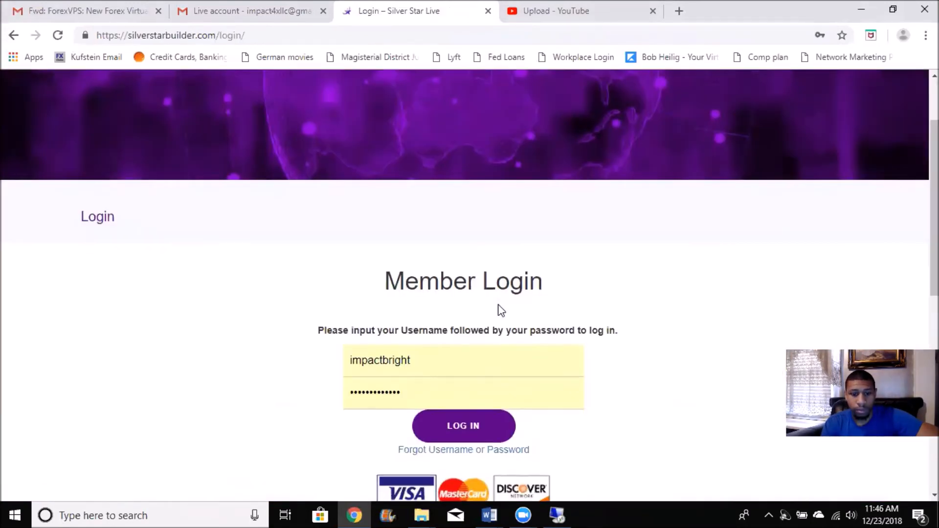
double_click(433, 368)
click(316, 371)
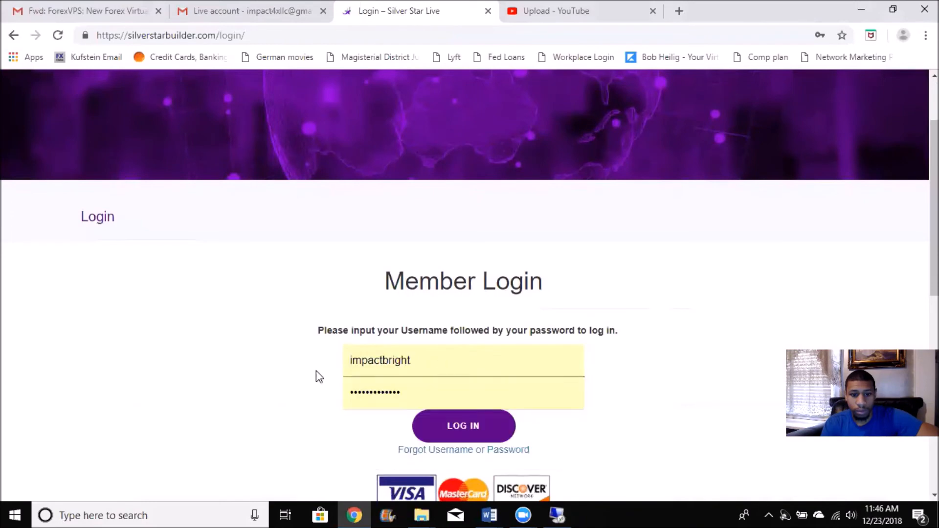
click(482, 427)
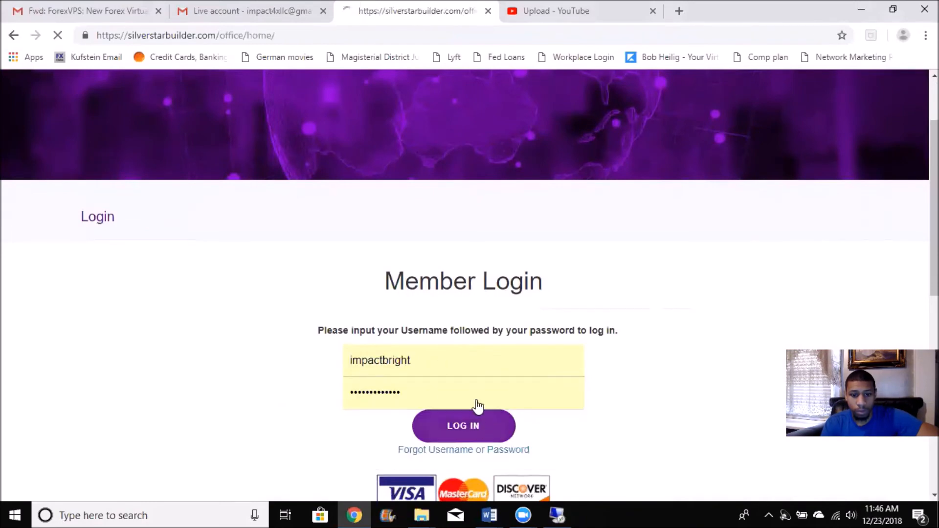
scroll(234, 339, down, 2)
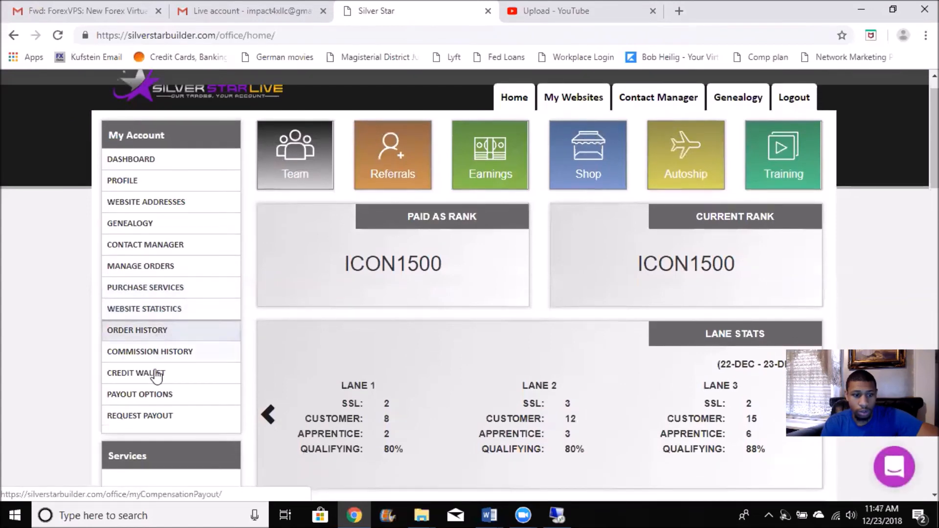
scroll(151, 379, down, 3)
scroll(511, 179, up, 3)
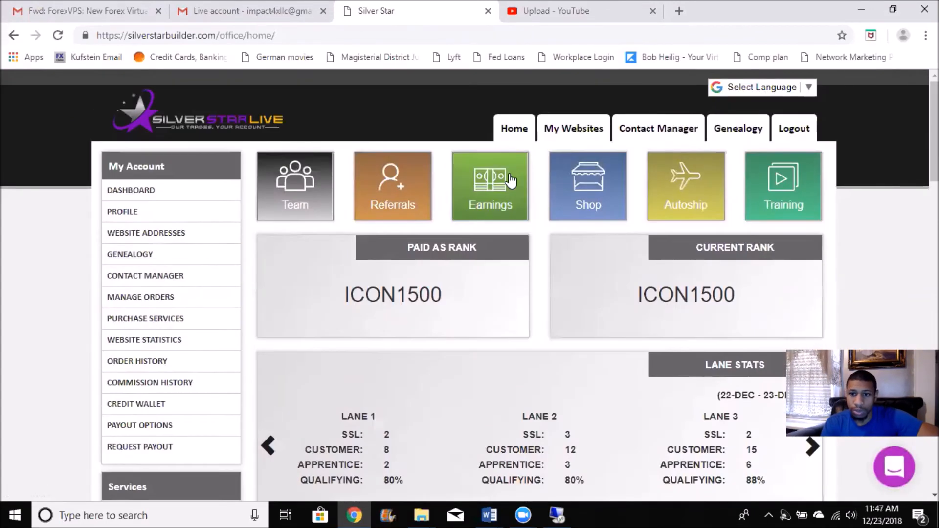
click(788, 128)
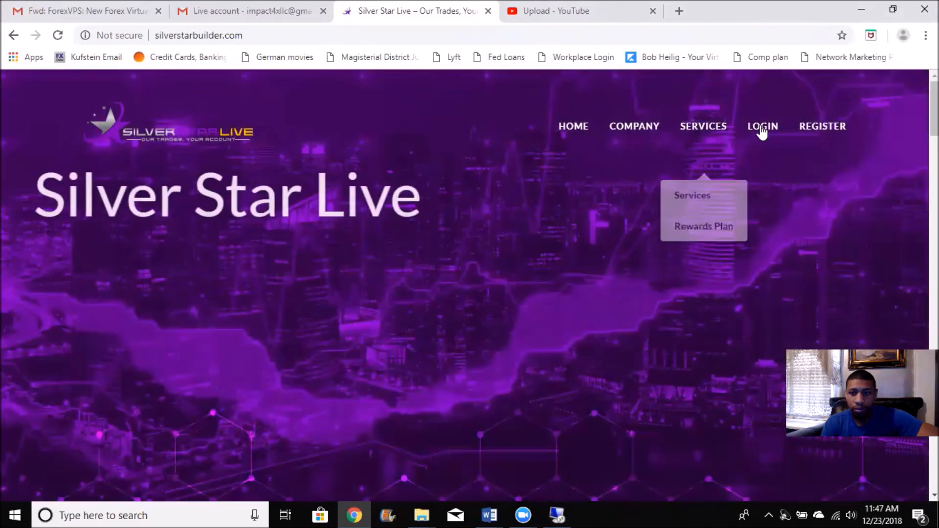
Log in to the Silver Star Live member area with the second saved account's credentials
click(762, 128)
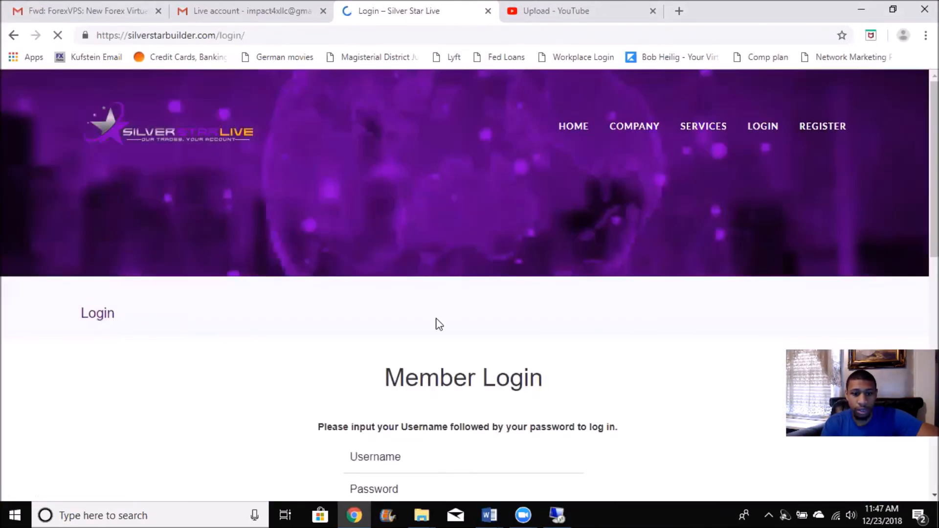
scroll(436, 322, down, 2)
double_click(413, 365)
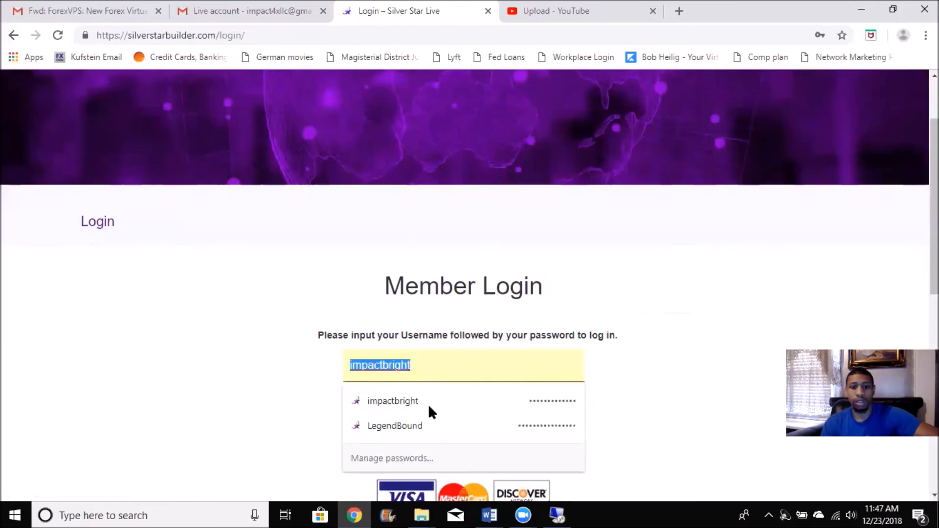
click(425, 431)
click(440, 433)
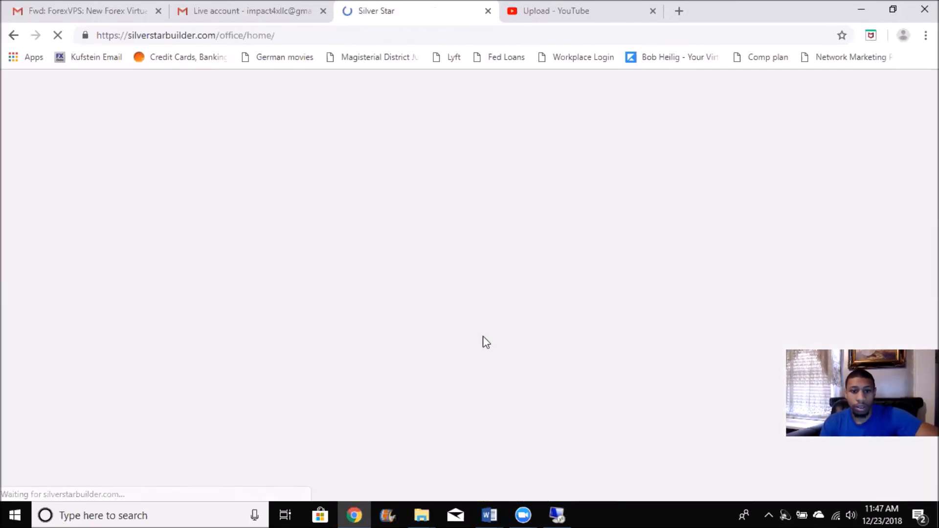
Open the Benjamin MT4/MT5 Account page from the member area's services
scroll(481, 339, down, 2)
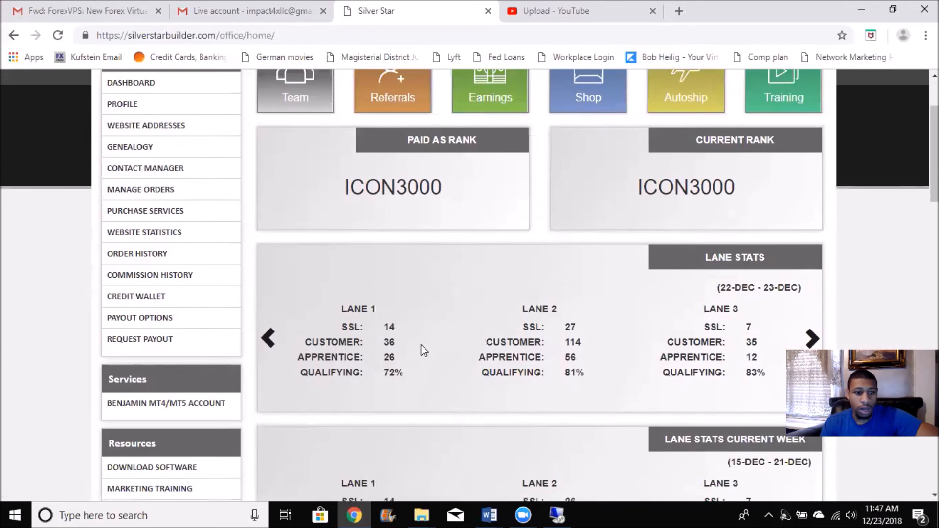
scroll(421, 350, down, 2)
click(168, 302)
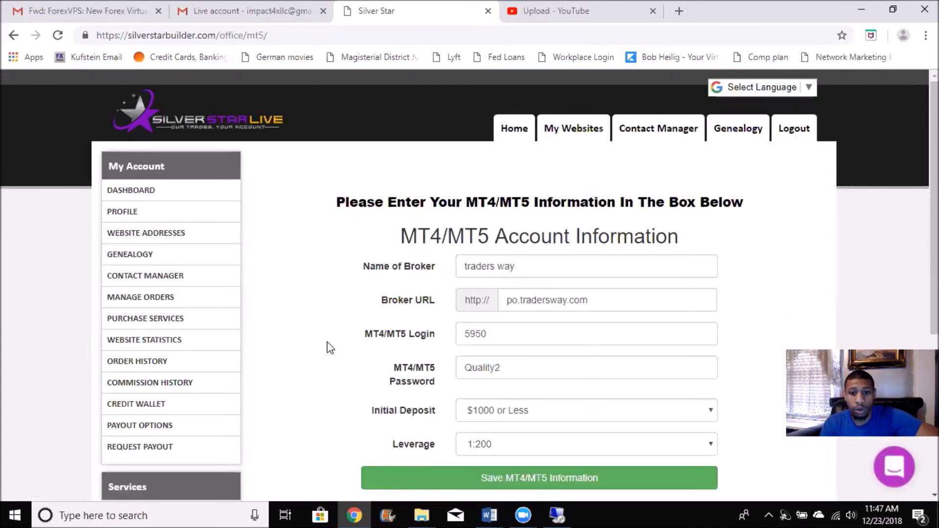
Set the MT4/MT5 account's broker name to "fx choice" and its broker URL to fxchoice.com
click(498, 260)
triple_click(513, 266)
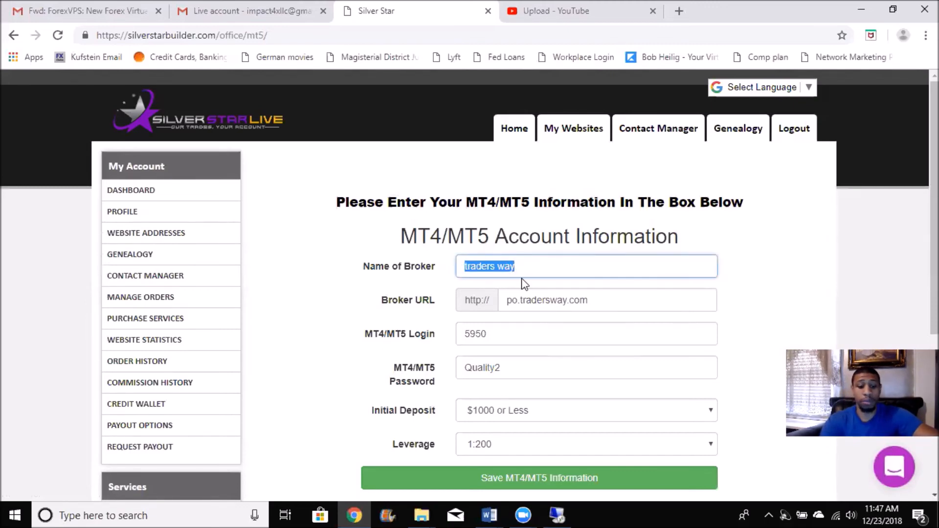
text(fx choice)
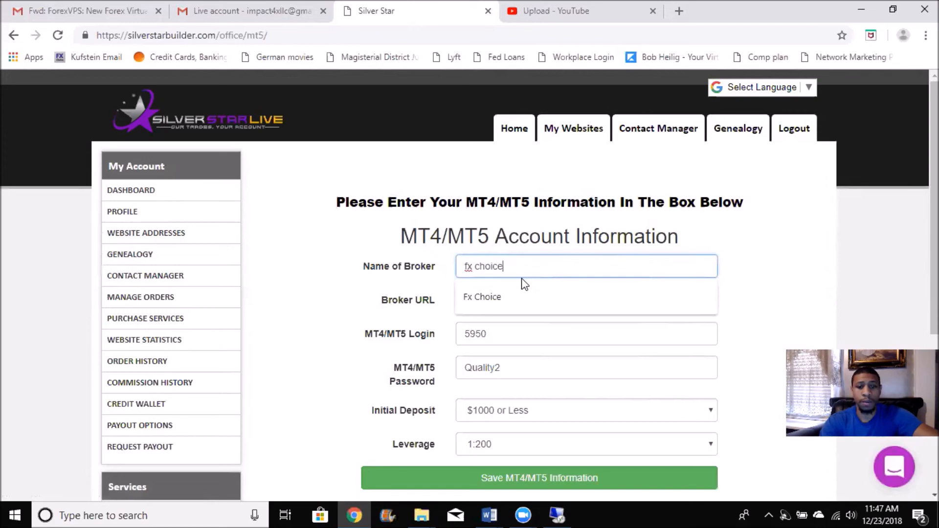
key(Escape)
double_click(544, 300)
triple_click(545, 299)
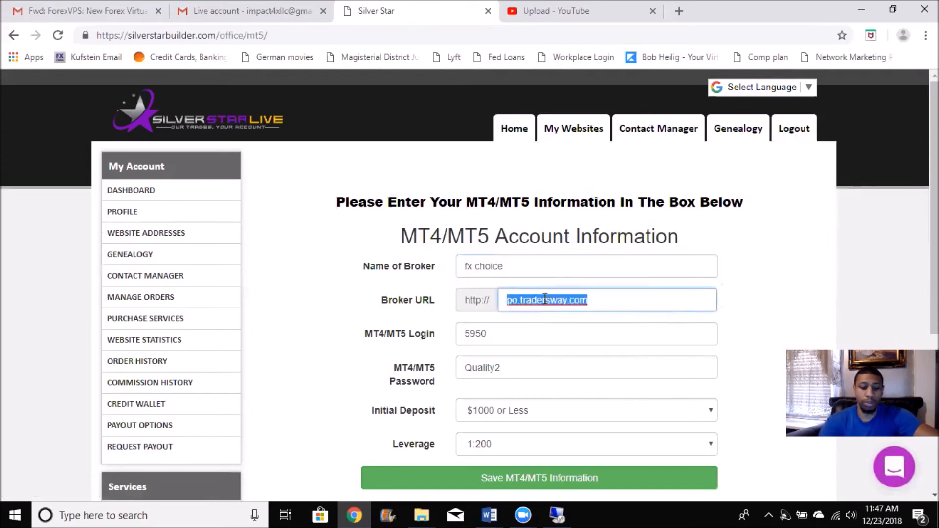
text(fxchoice.com)
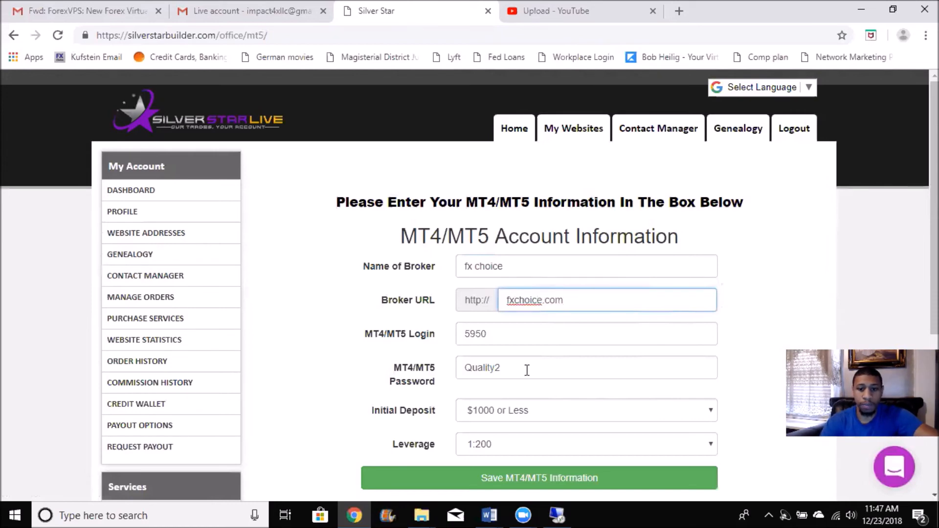
Replace the MT4/MT5 login in the account form with the login number copied from the FXChoice live account email
click(201, 9)
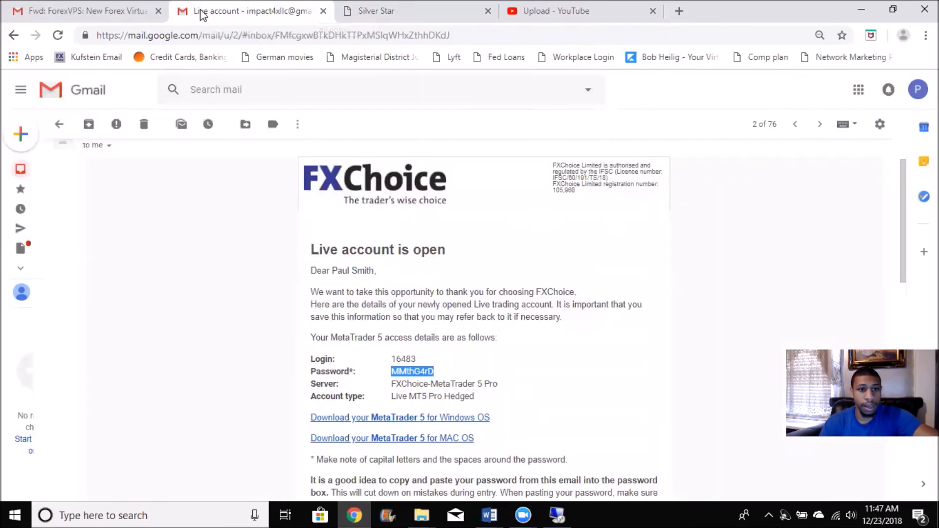
double_click(404, 359)
right_click(410, 358)
click(431, 369)
click(414, 6)
double_click(500, 336)
key(BackSpace)
right_click(506, 341)
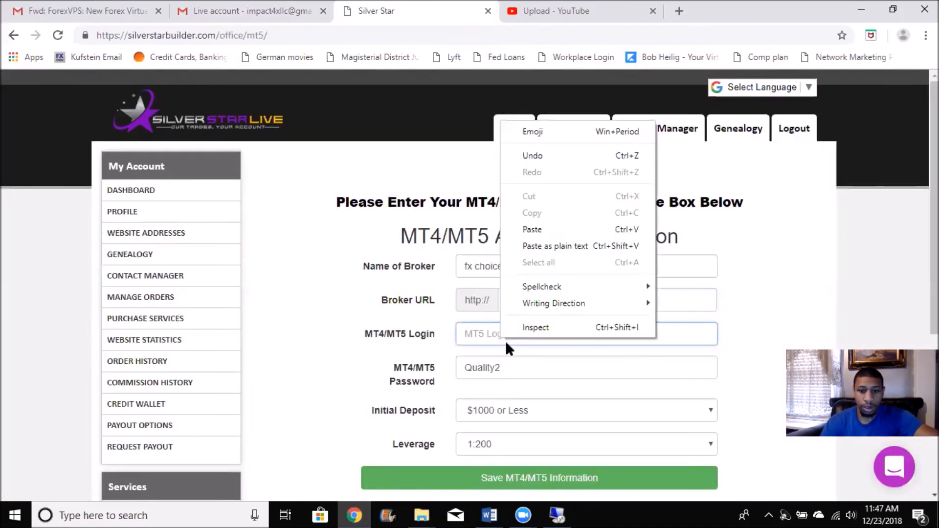
click(526, 230)
Replace the MT4/MT5 password in the account form with the account password copied from the FXChoice email
double_click(485, 368)
key(BackSpace)
click(290, 11)
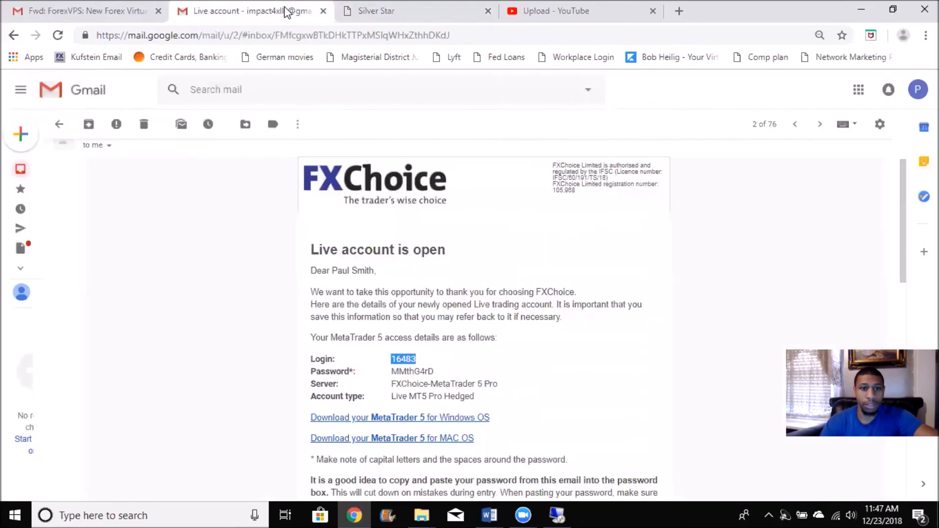
double_click(414, 373)
right_click(414, 374)
click(441, 388)
click(391, 11)
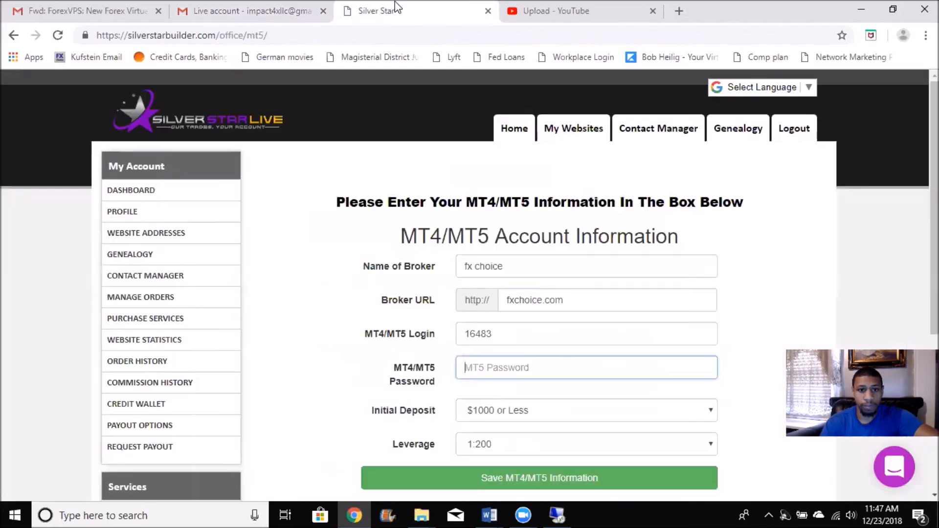
right_click(486, 368)
click(527, 263)
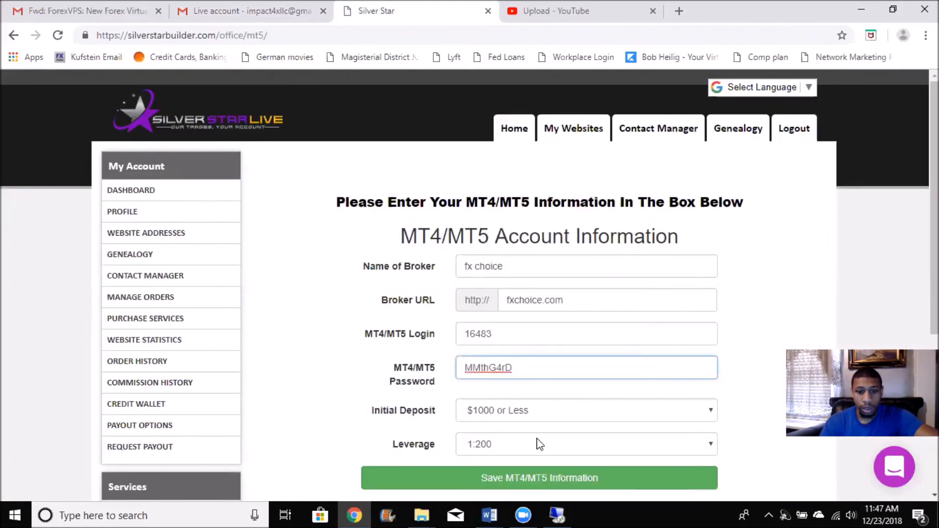
Check the Initial Deposit choices in the MT4/MT5 account form without changing the selection
click(539, 412)
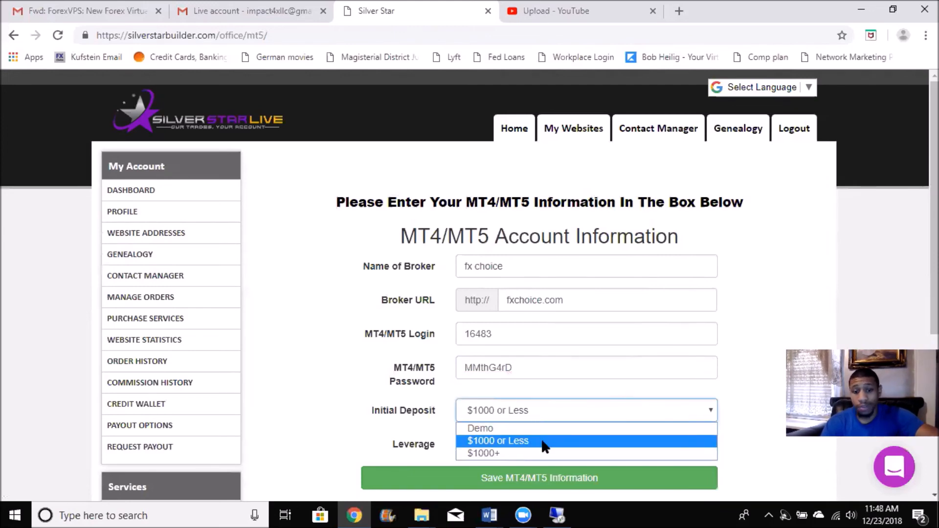
click(597, 387)
scroll(600, 389, down, 1)
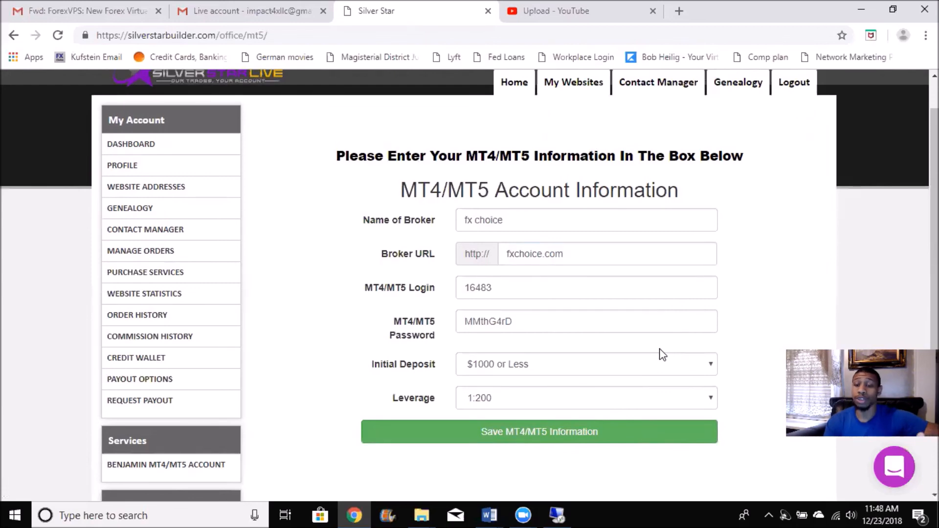
Switch to the remote desktop session, close the MetaTrader 5 terminal and relaunch FXChoice MetaTrader 5 from its desktop
click(556, 515)
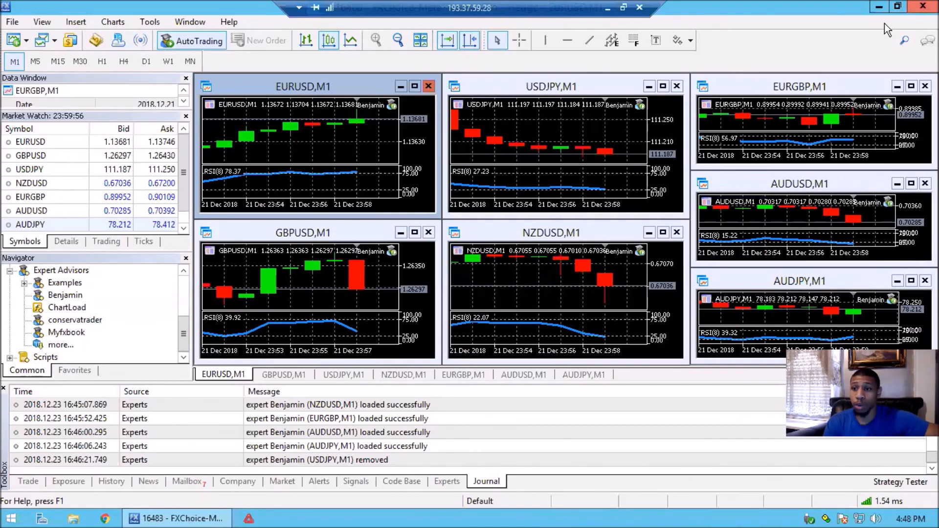
click(923, 6)
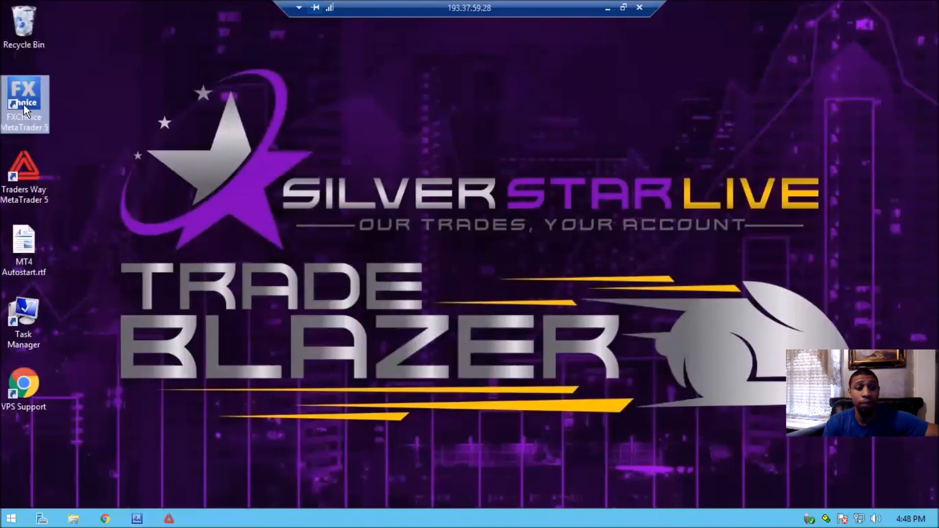
double_click(23, 104)
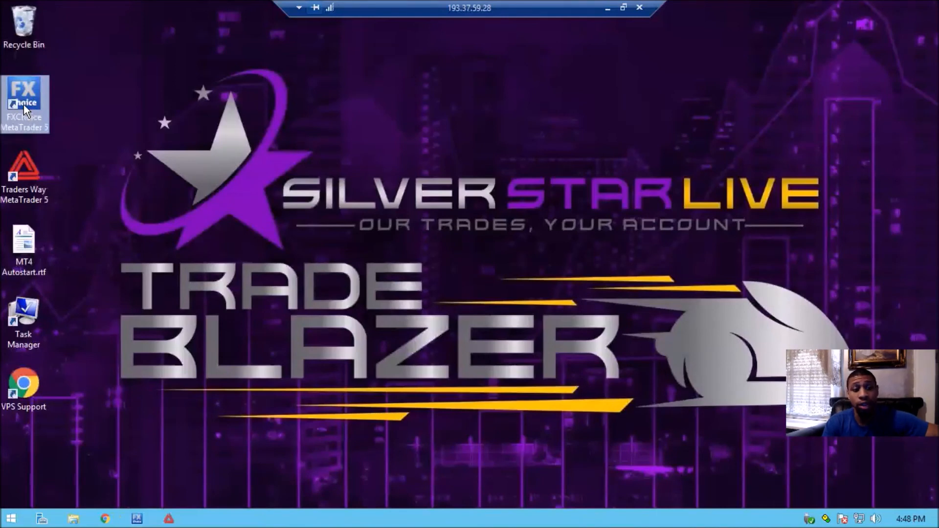